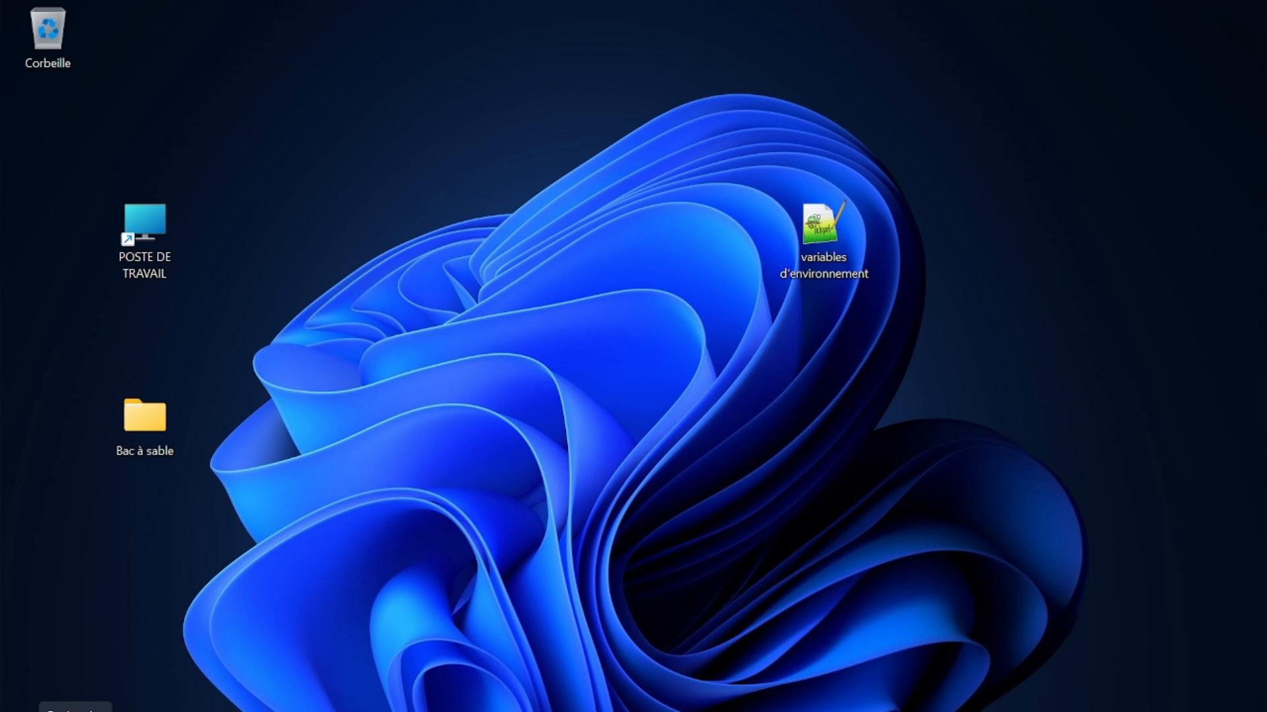
# Step: Open a command prompt, check the installed Python version with "python --version", and close the window
pyautogui.click(76, 711)
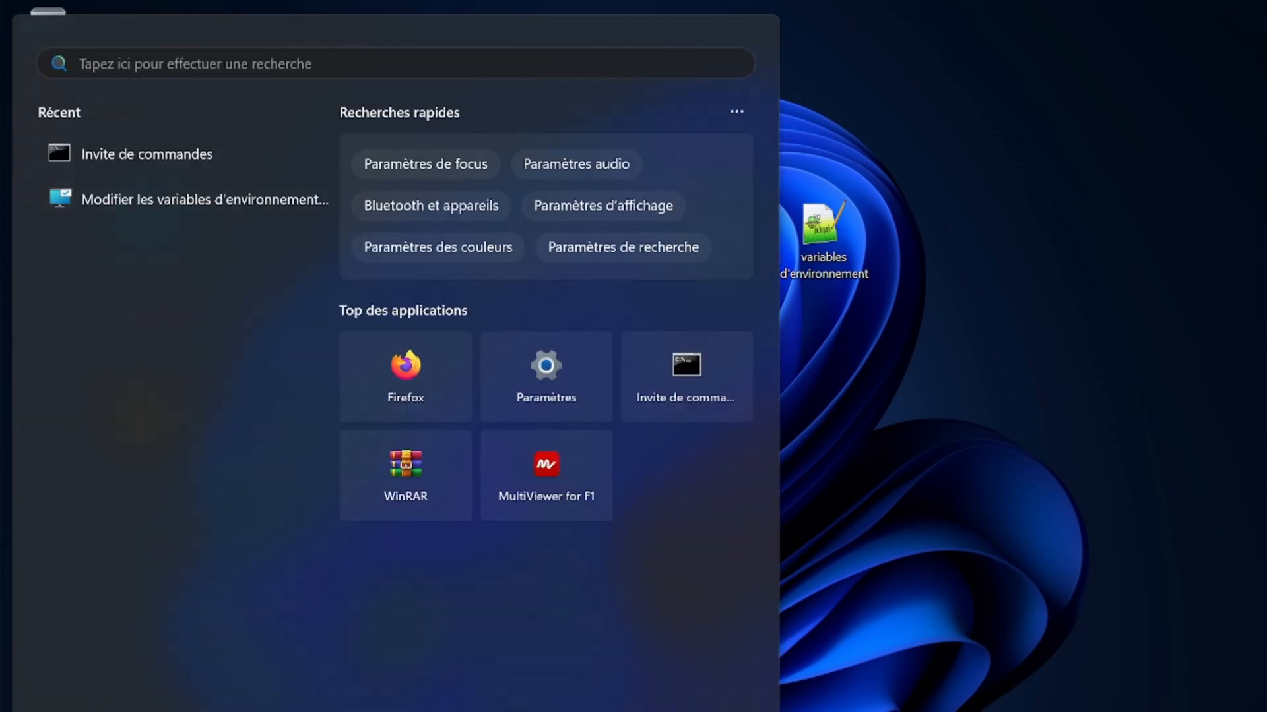
pyautogui.write('cmd')
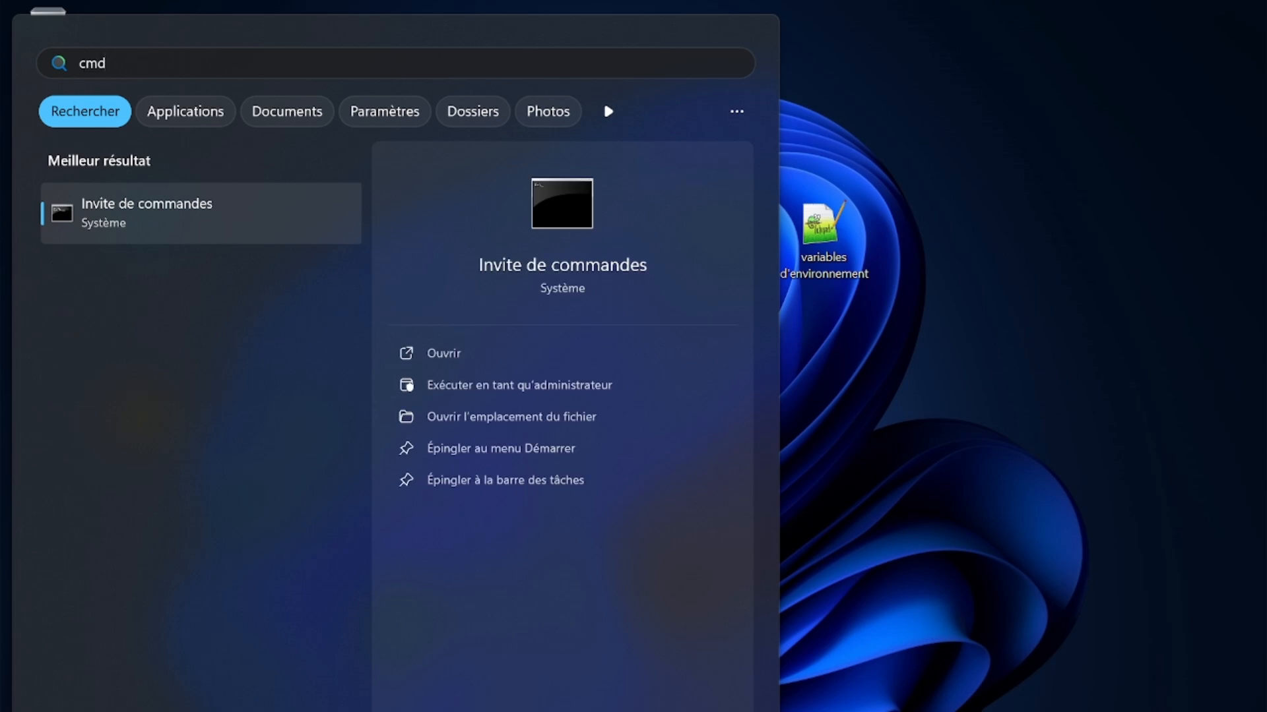
pyautogui.press('Return')
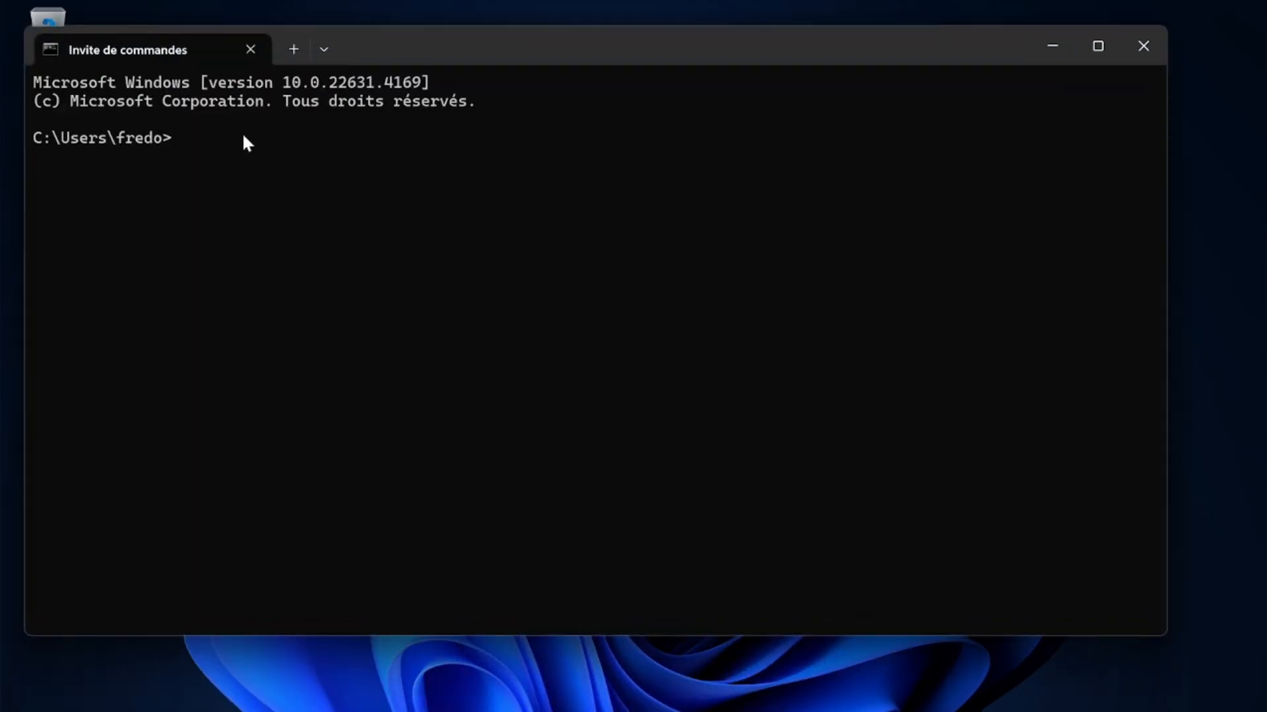
pyautogui.write('python --version')
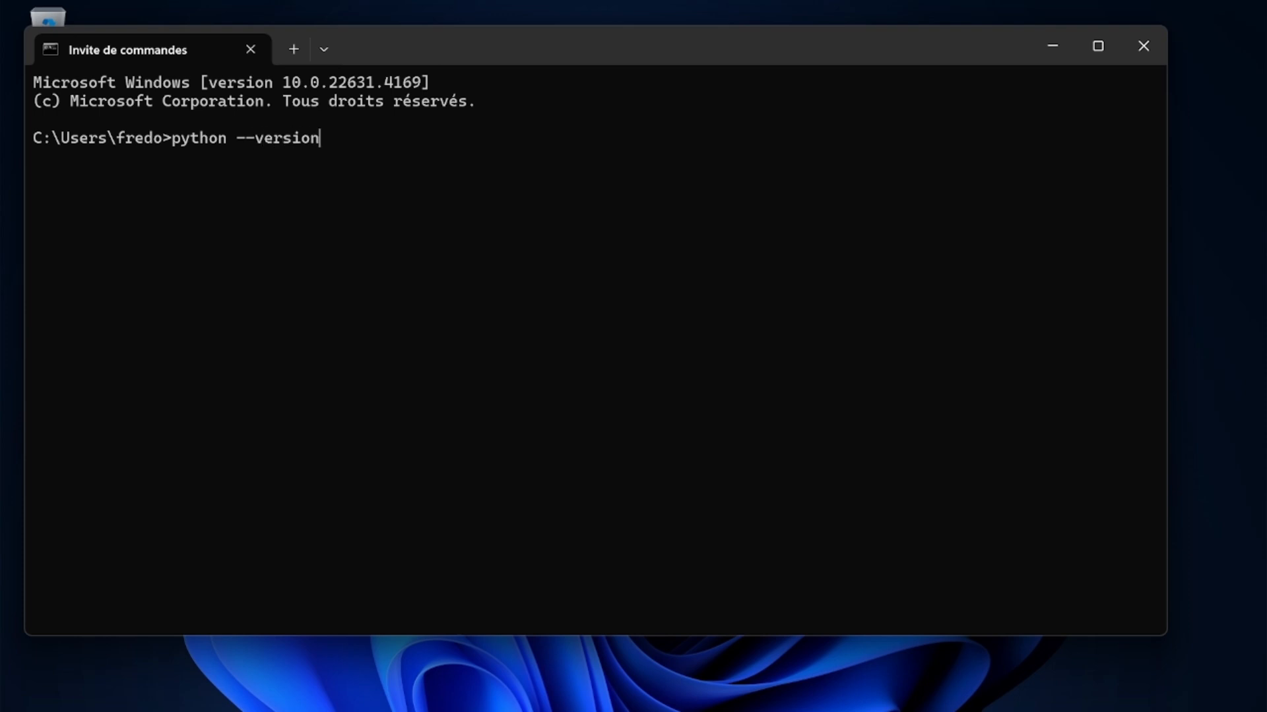
pyautogui.press('Return')
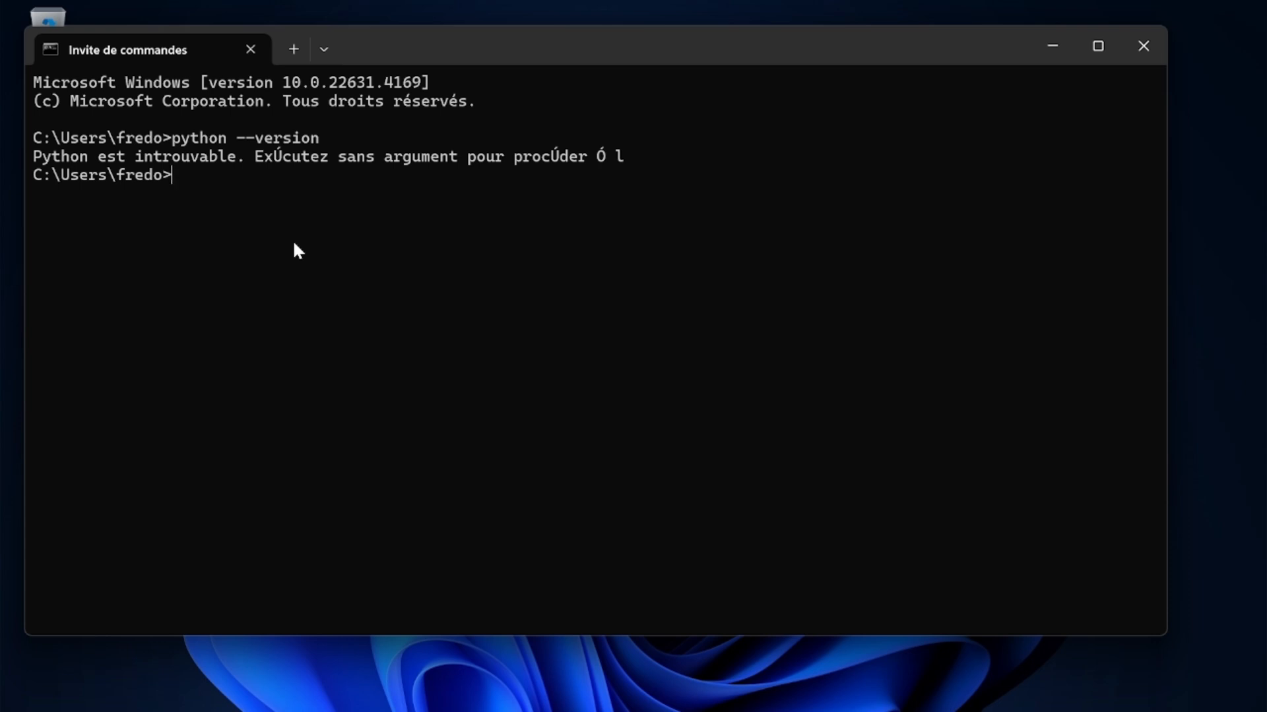
pyautogui.click(1153, 48)
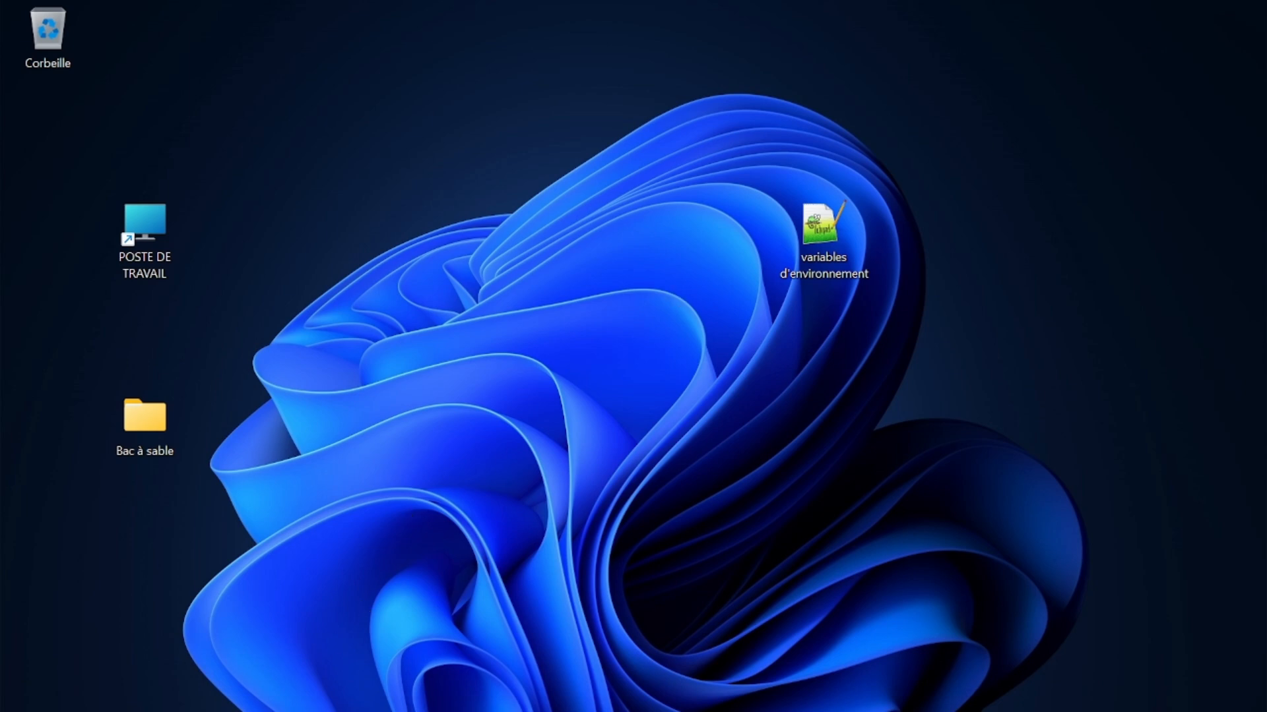
# Step: Switch to Firefox, search the web for "python", and open the official Python.org site
pyautogui.click(208, 711)
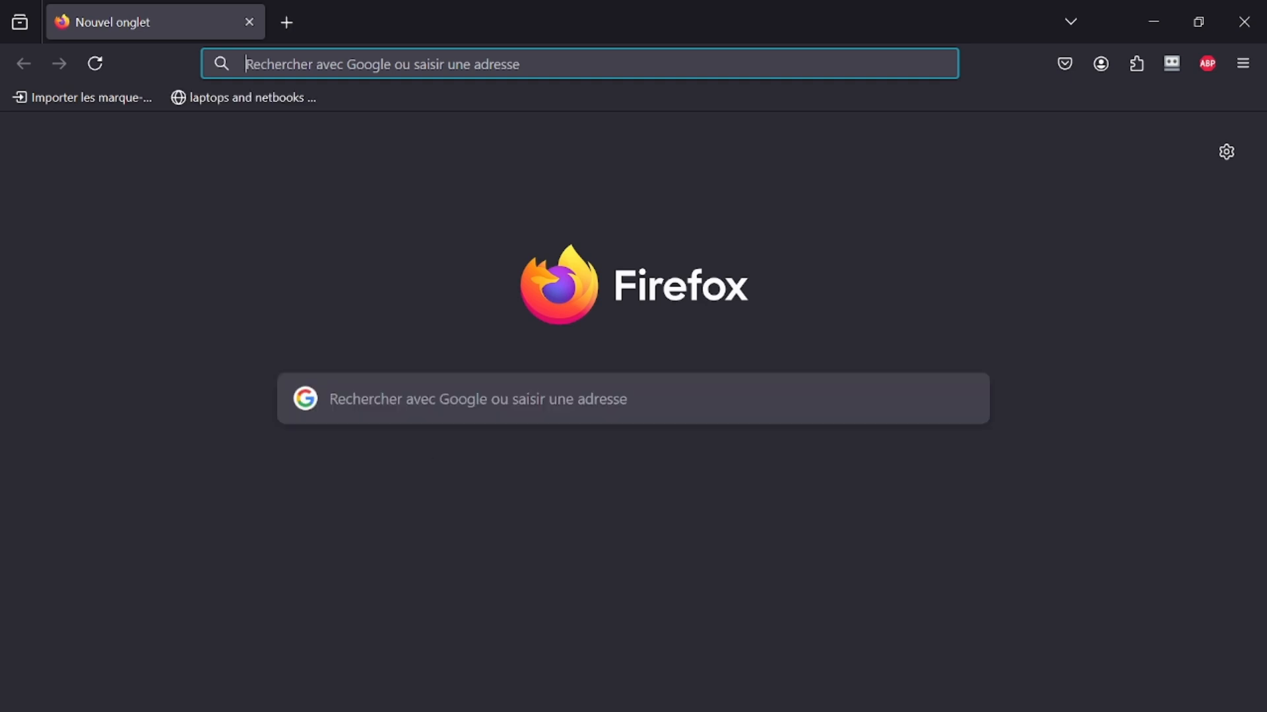
pyautogui.write('python')
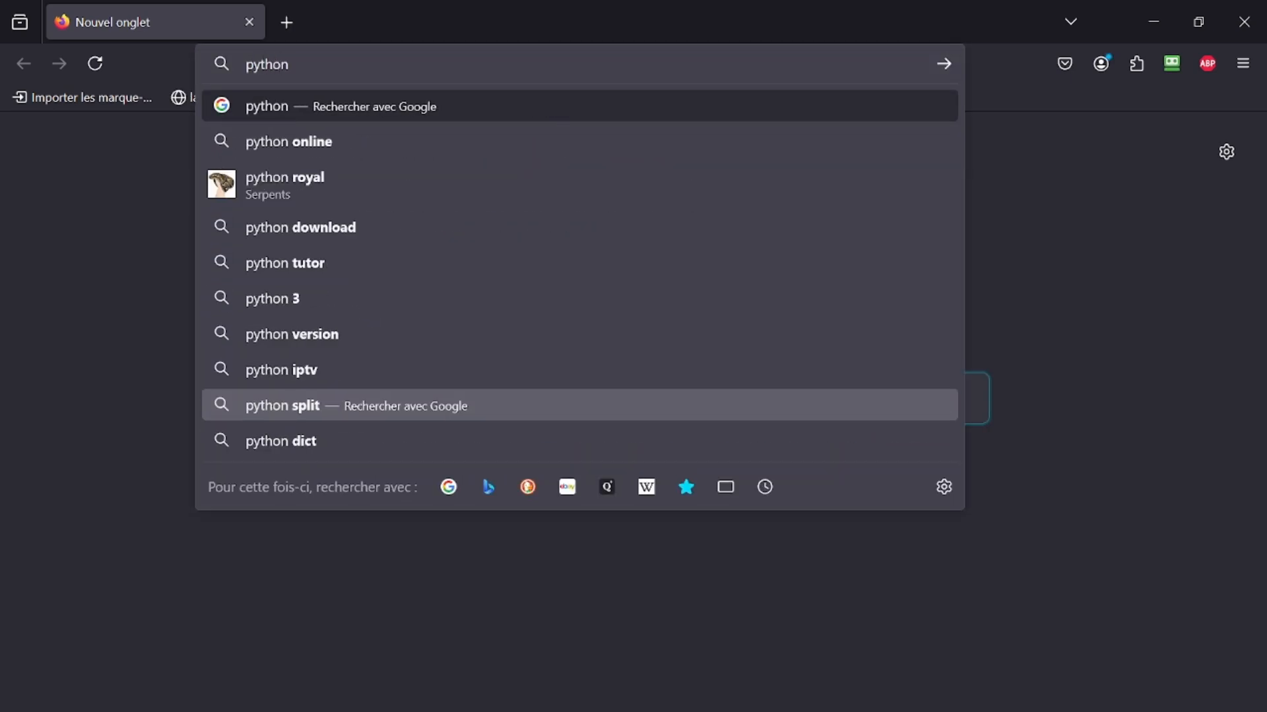
pyautogui.press('Return')
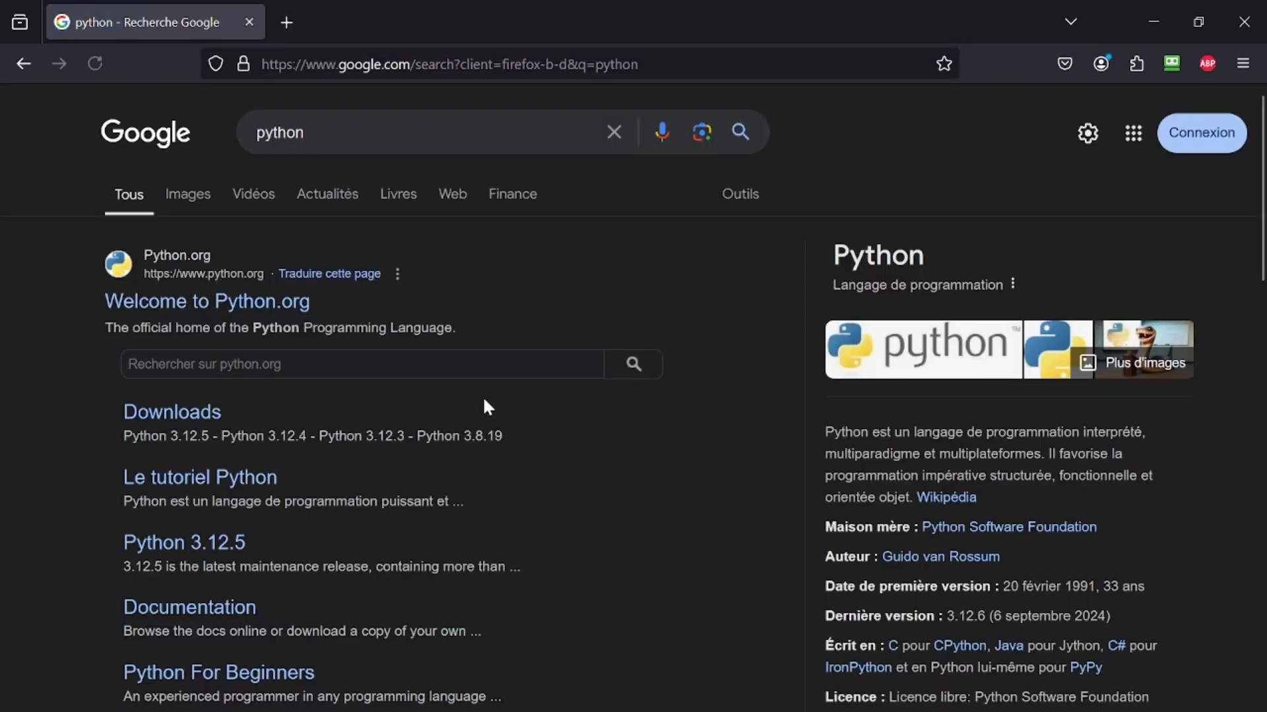
pyautogui.click(207, 300)
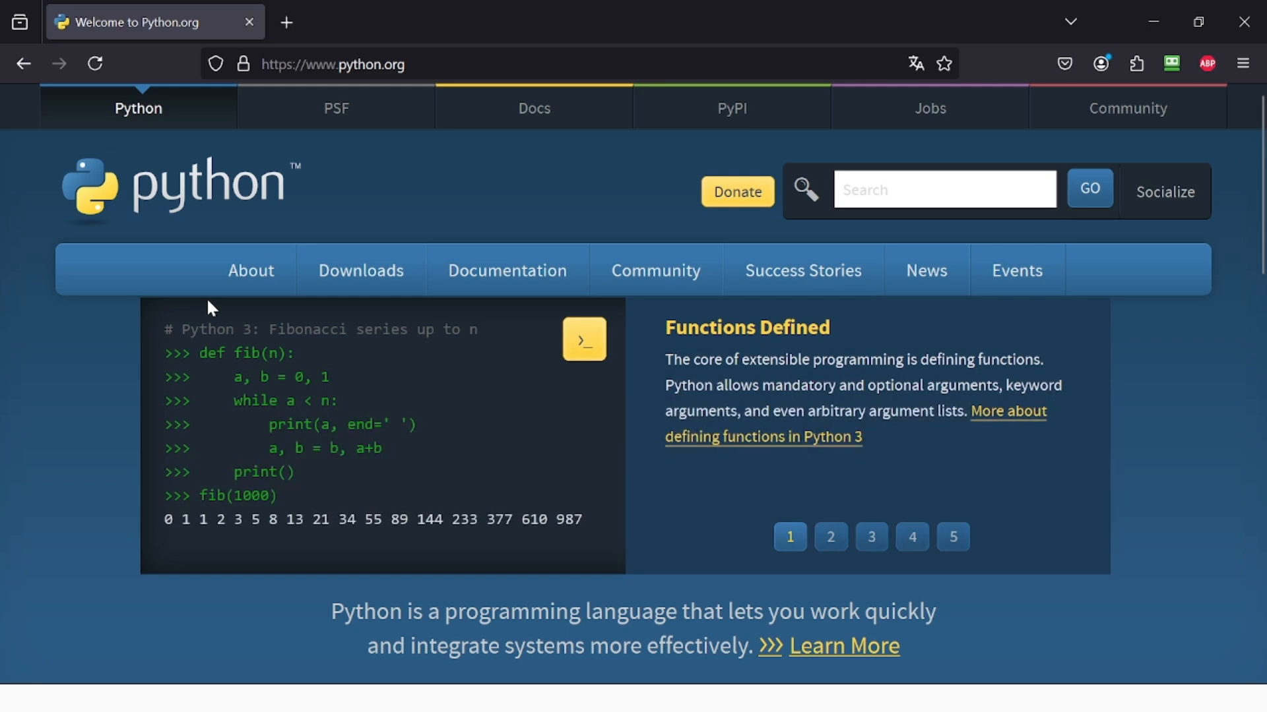
# Step: Download the Python 3.12.6 installer for Windows from the site's downloads page and close the browser
pyautogui.moveTo(376, 269)
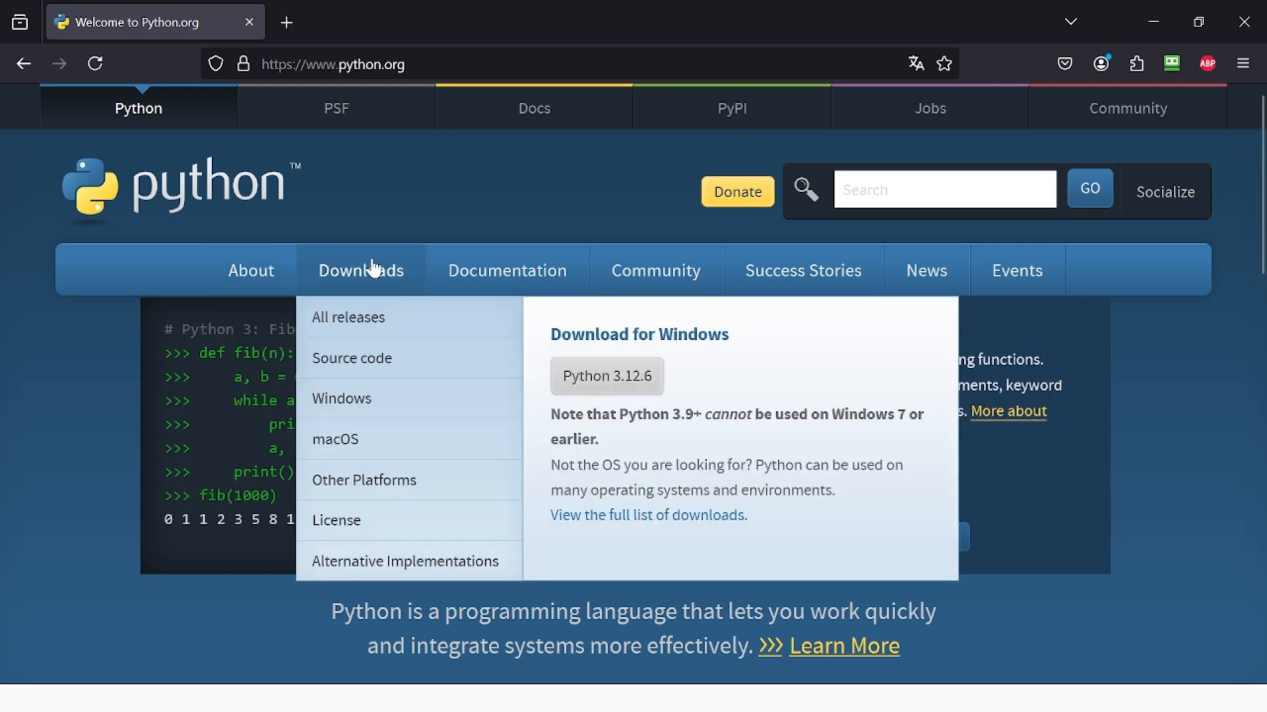
pyautogui.click(374, 275)
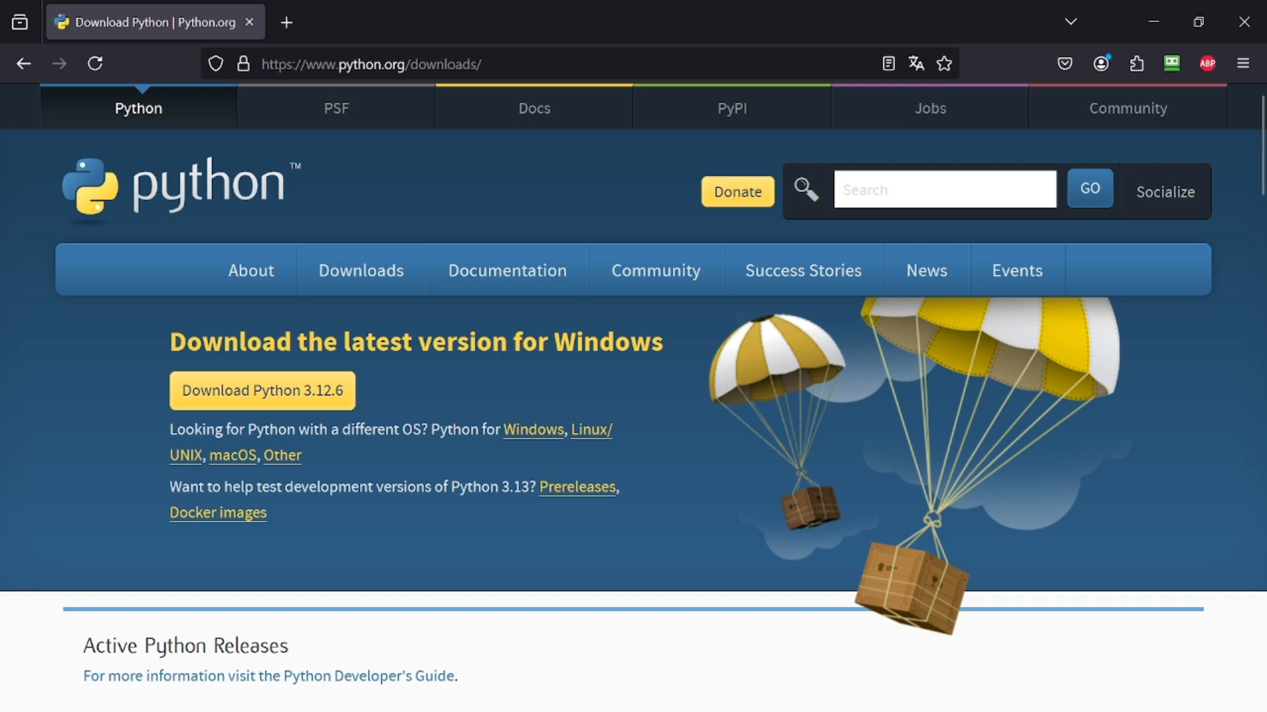
pyautogui.click(243, 397)
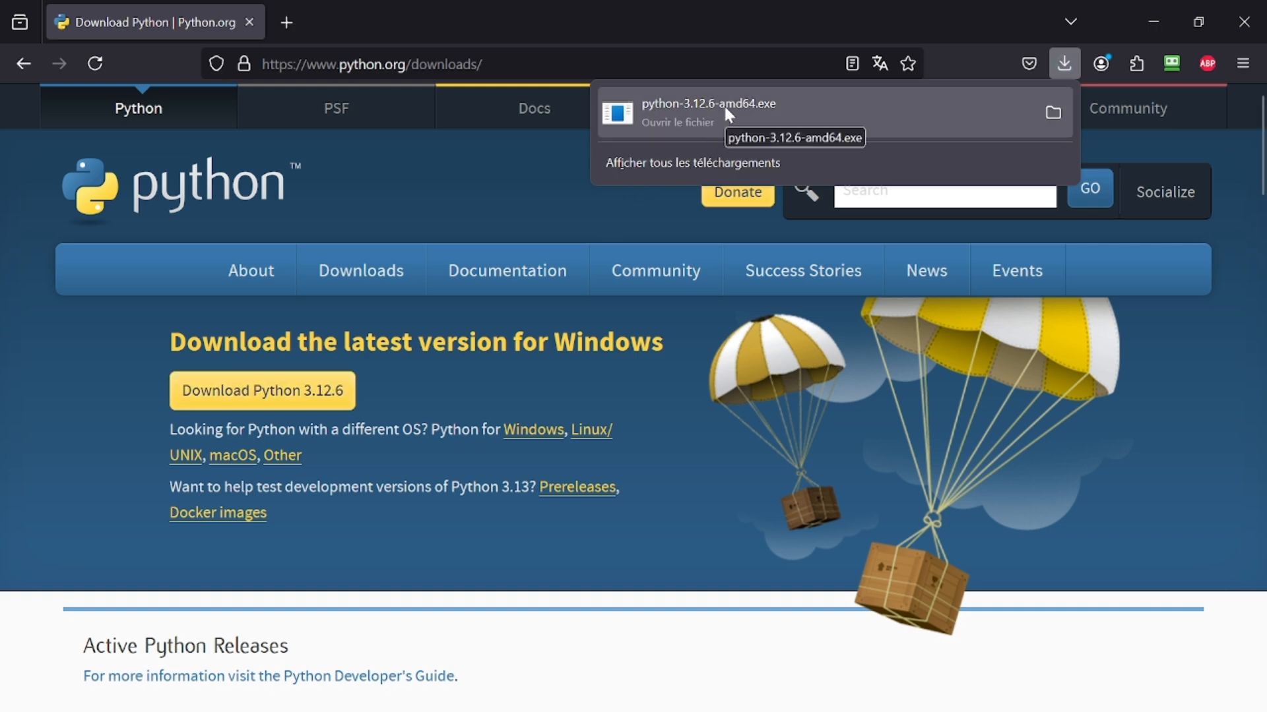
pyautogui.click(1245, 25)
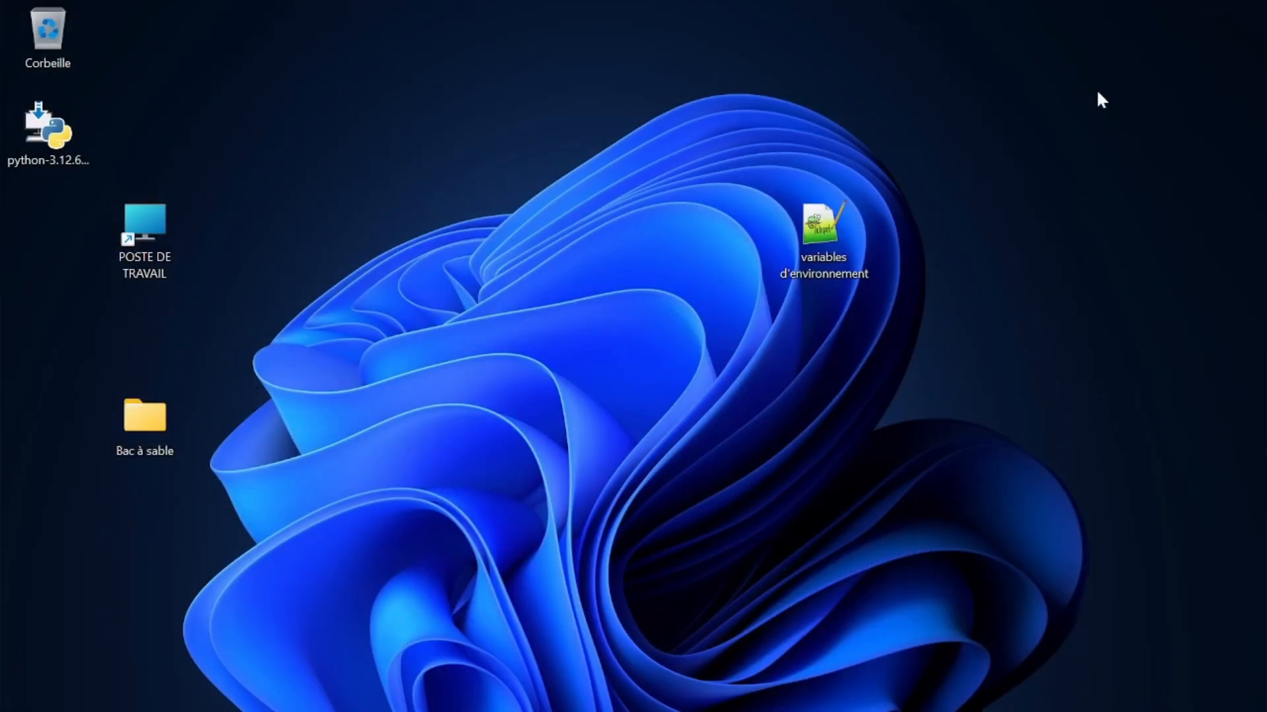
# Step: Move the Python installer to the middle of the desktop and run it, enabling admin privileges for py.exe and adding python.exe to PATH
pyautogui.moveTo(53, 138); pyautogui.dragTo(508, 290)
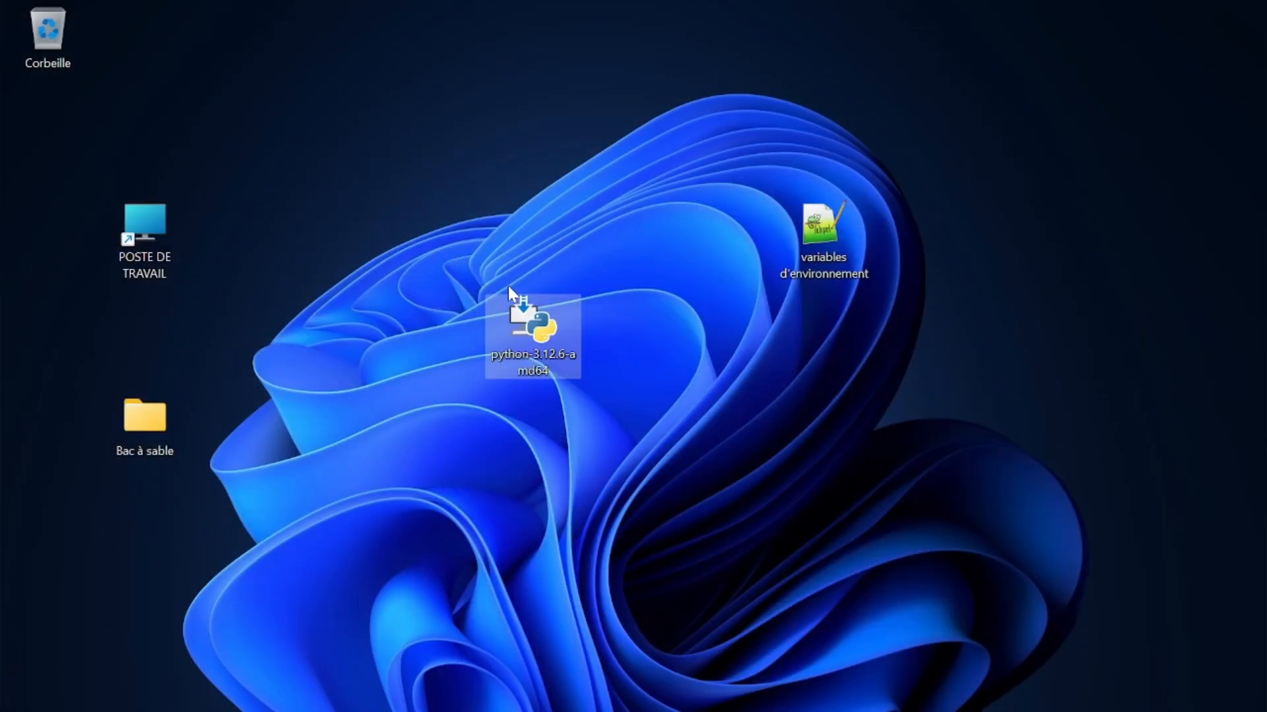
pyautogui.doubleClick(536, 327)
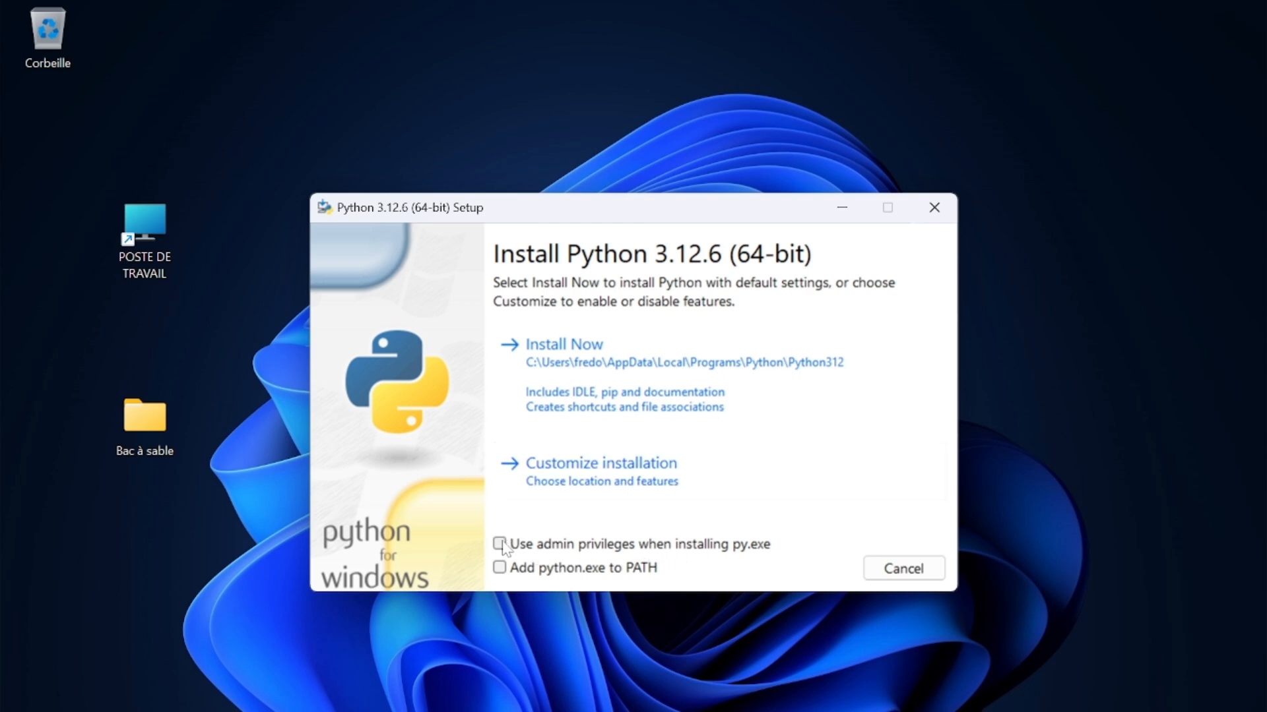
pyautogui.click(500, 544)
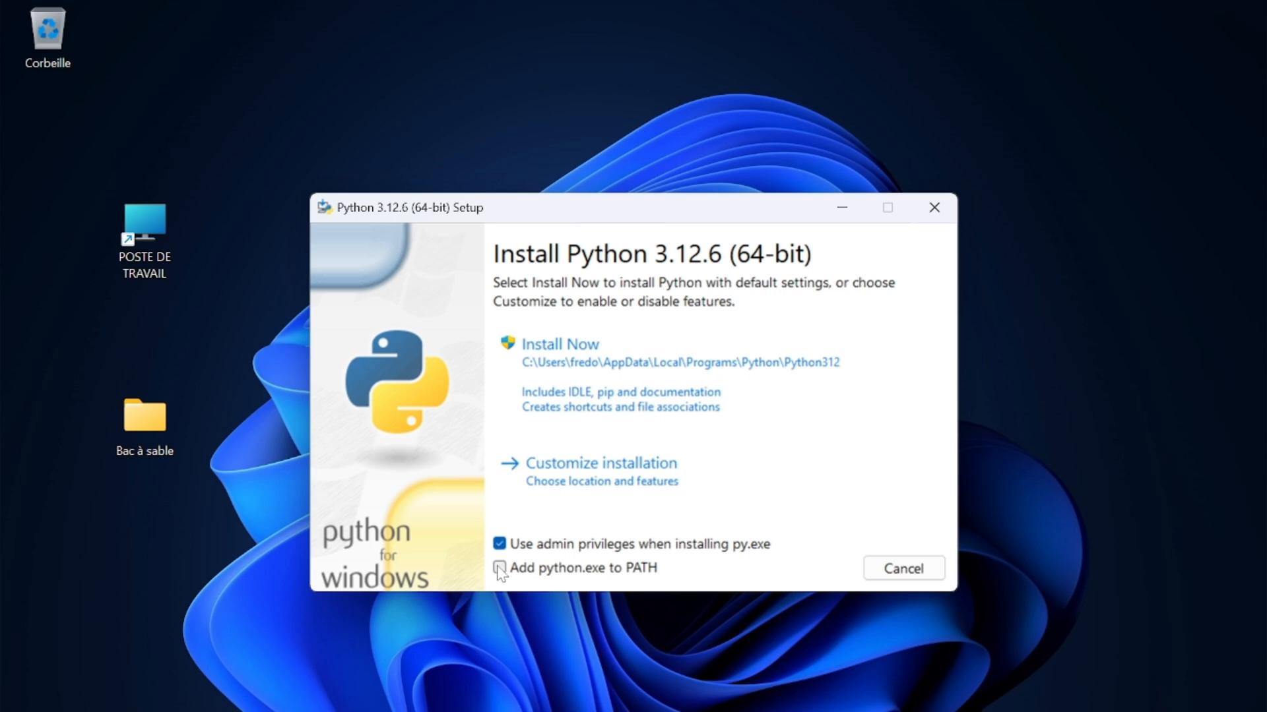
pyautogui.click(500, 571)
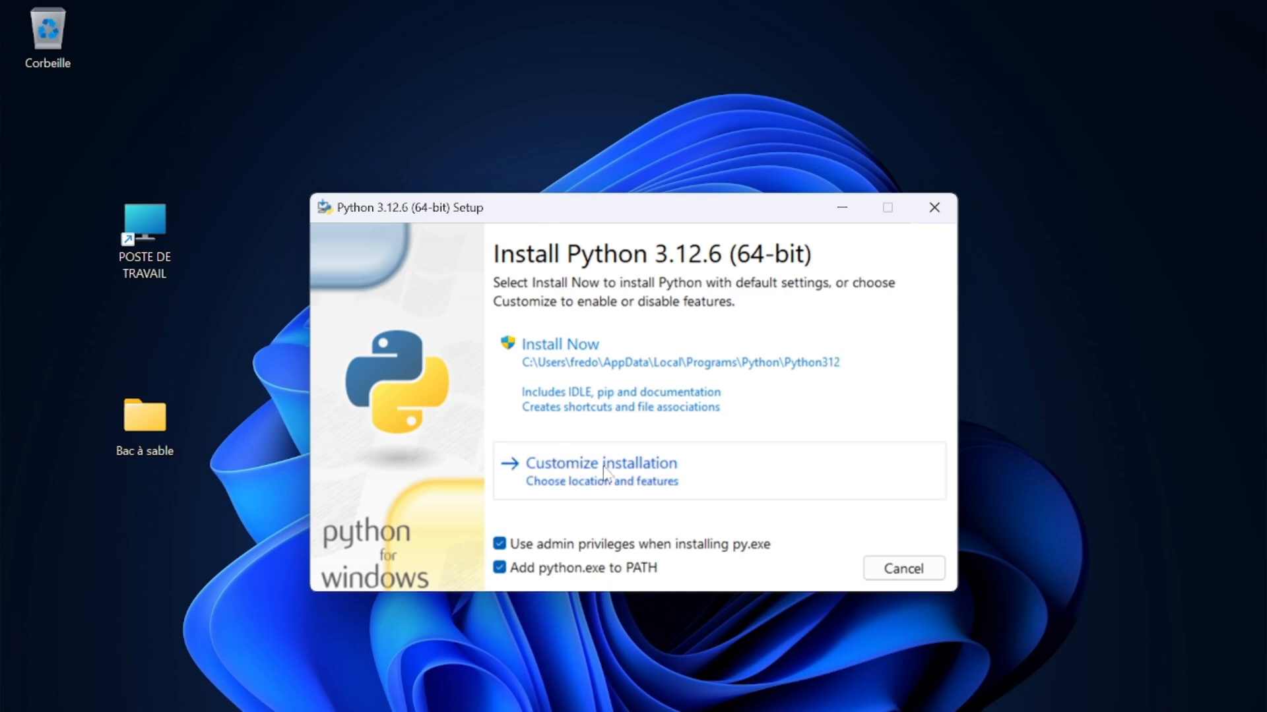
# Step: Install Python 3.12.6 through the customized installation, keeping the default optional features and advanced options, and close the setup
pyautogui.click(605, 474)
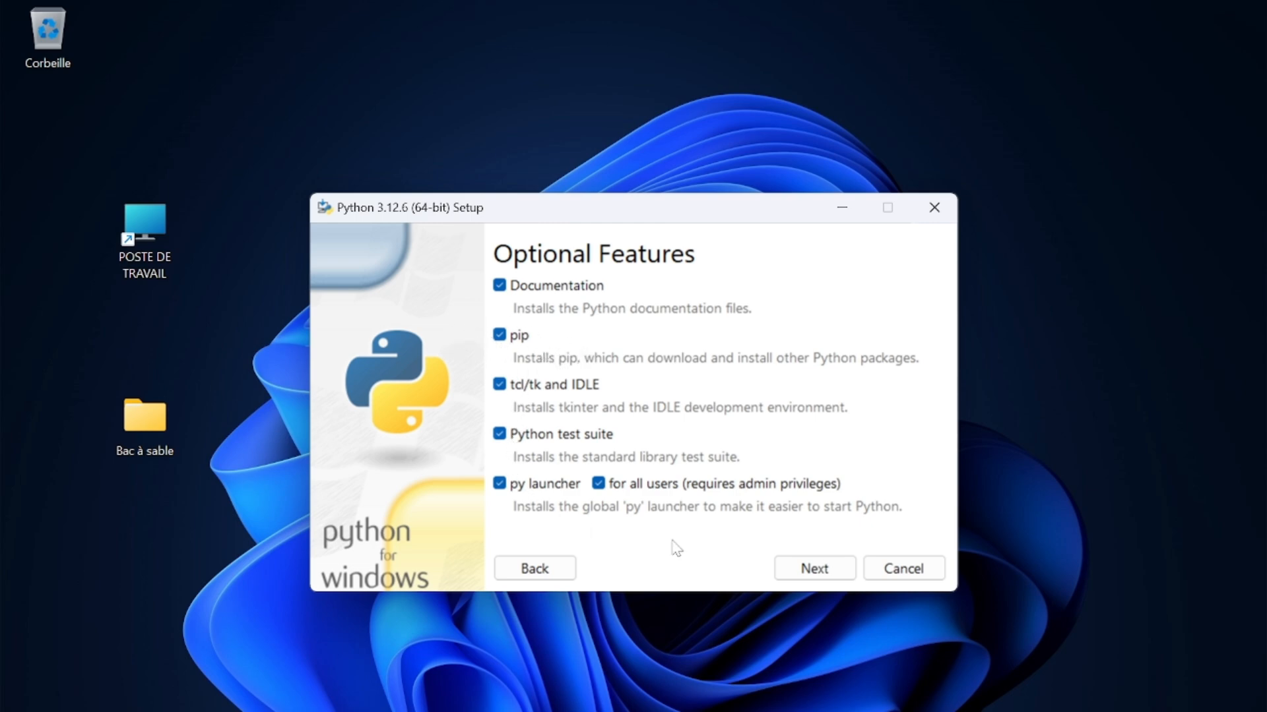
pyautogui.click(811, 569)
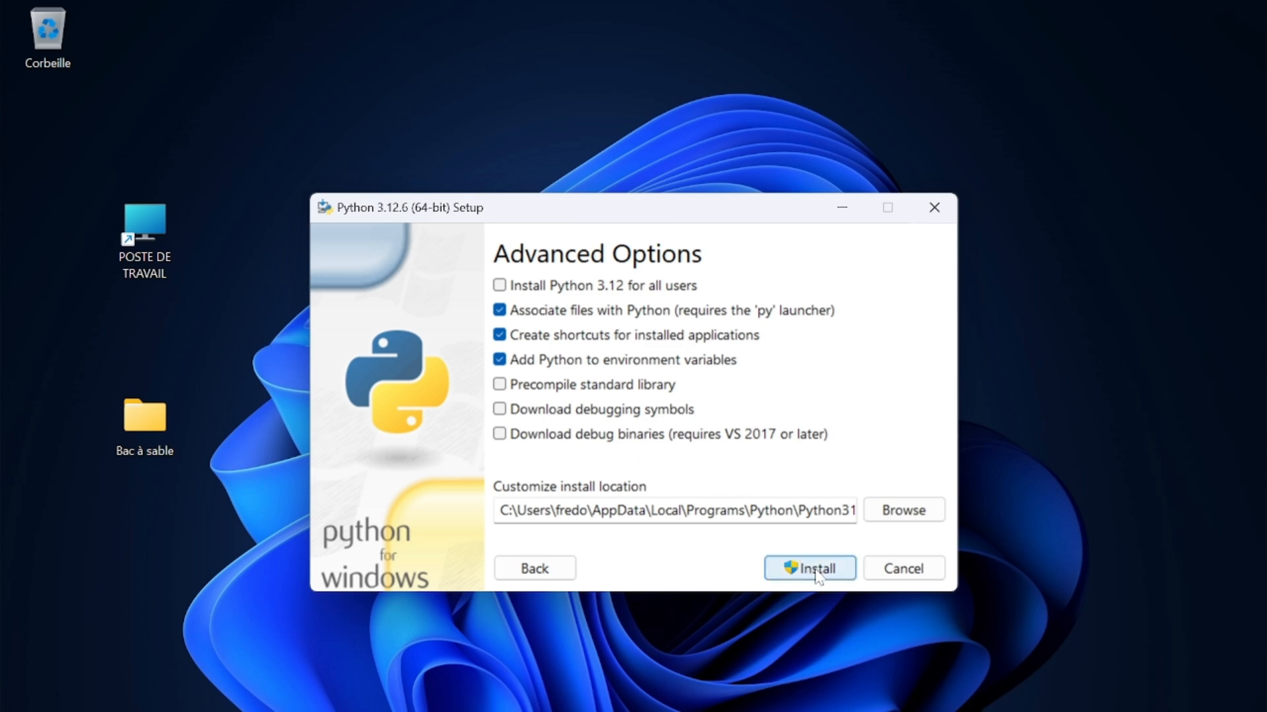
pyautogui.click(818, 571)
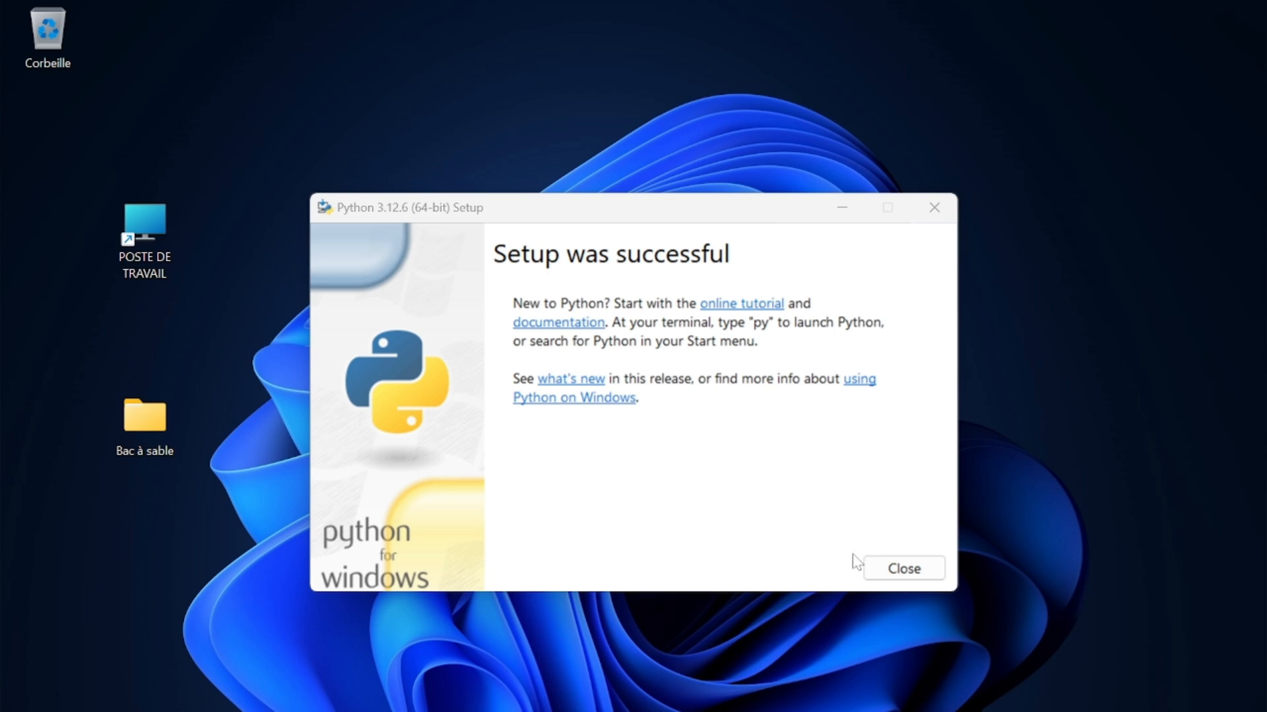
pyautogui.click(904, 571)
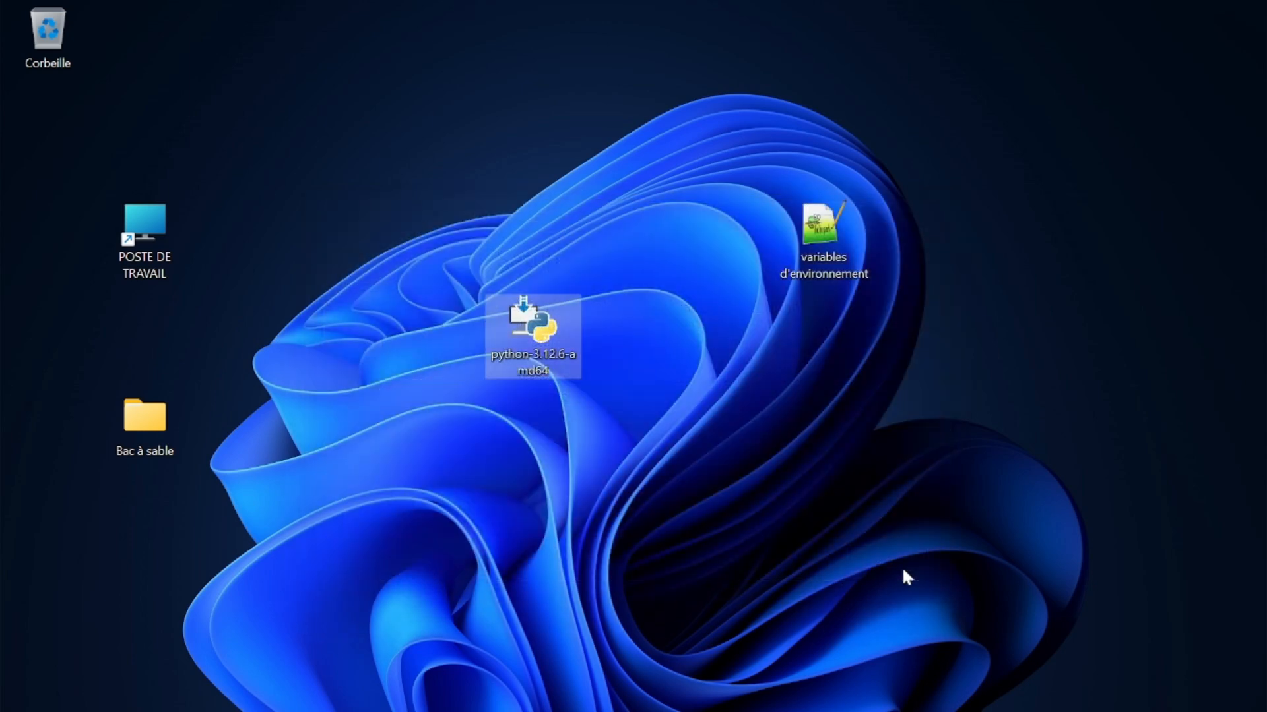
pyautogui.click(720, 506)
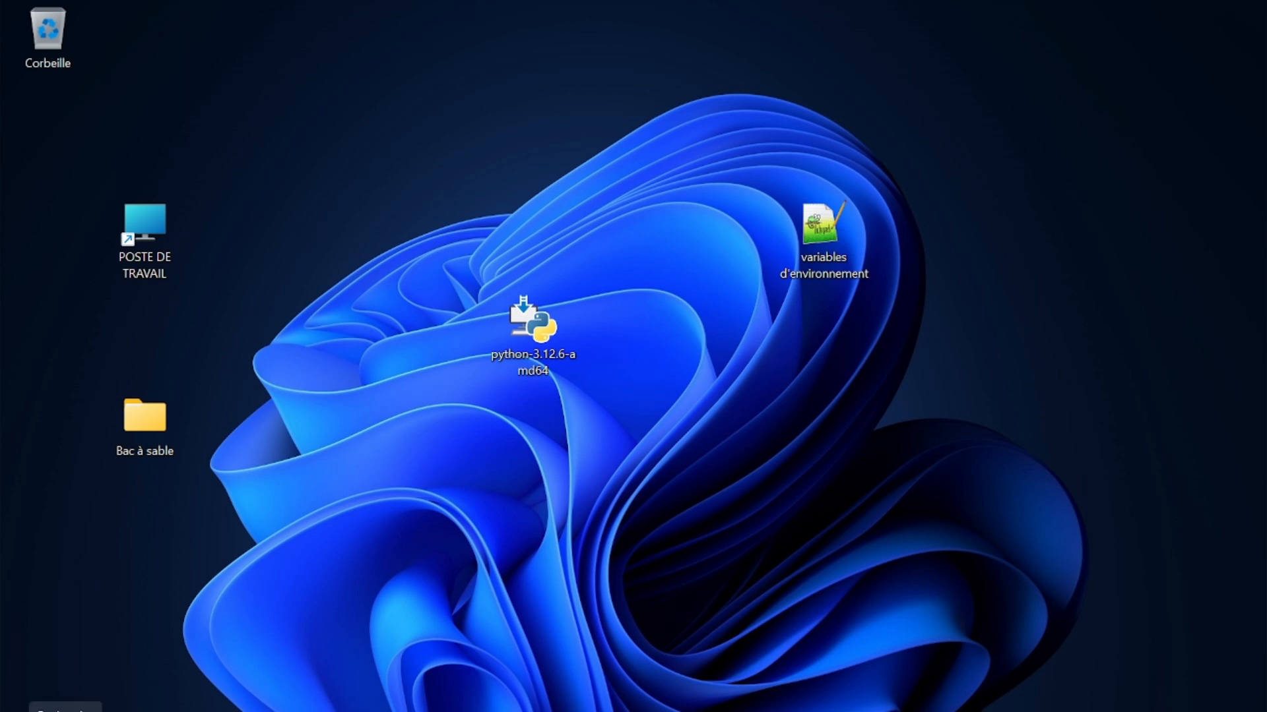
# Step: Verify the Python installation by running "python --version" in a new command prompt, and close the window
pyautogui.press('super')
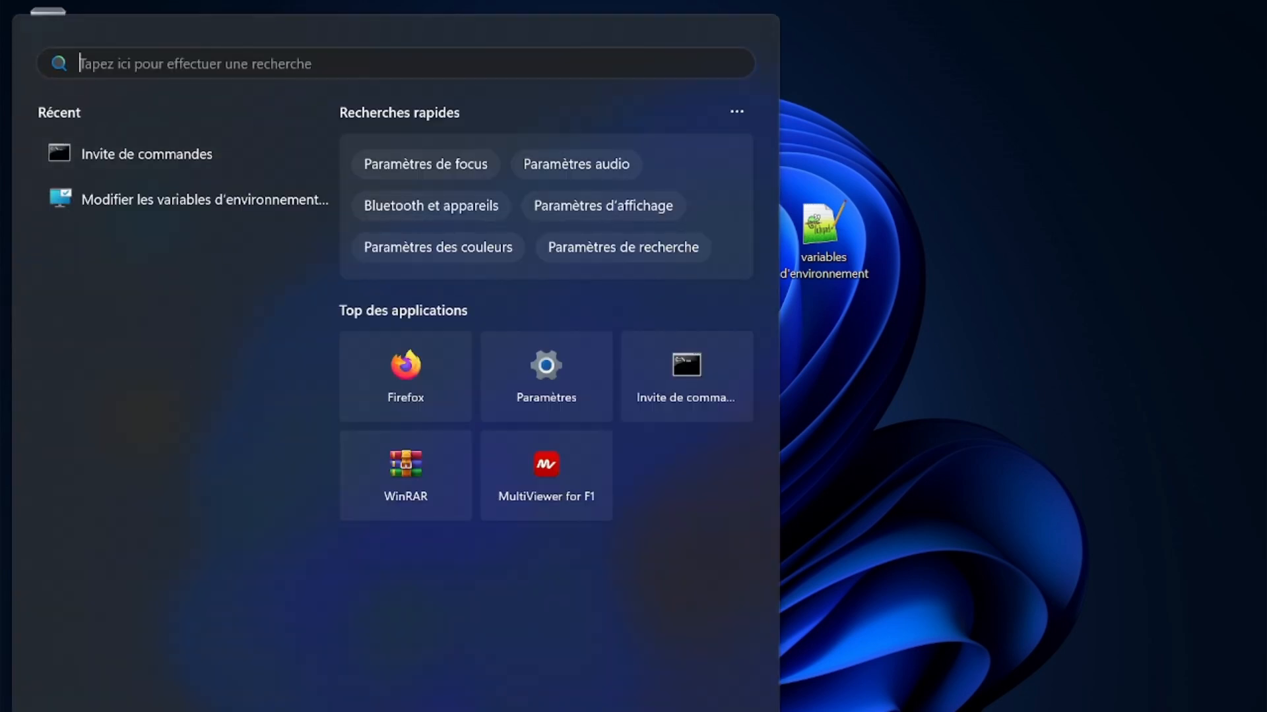
pyautogui.click(157, 166)
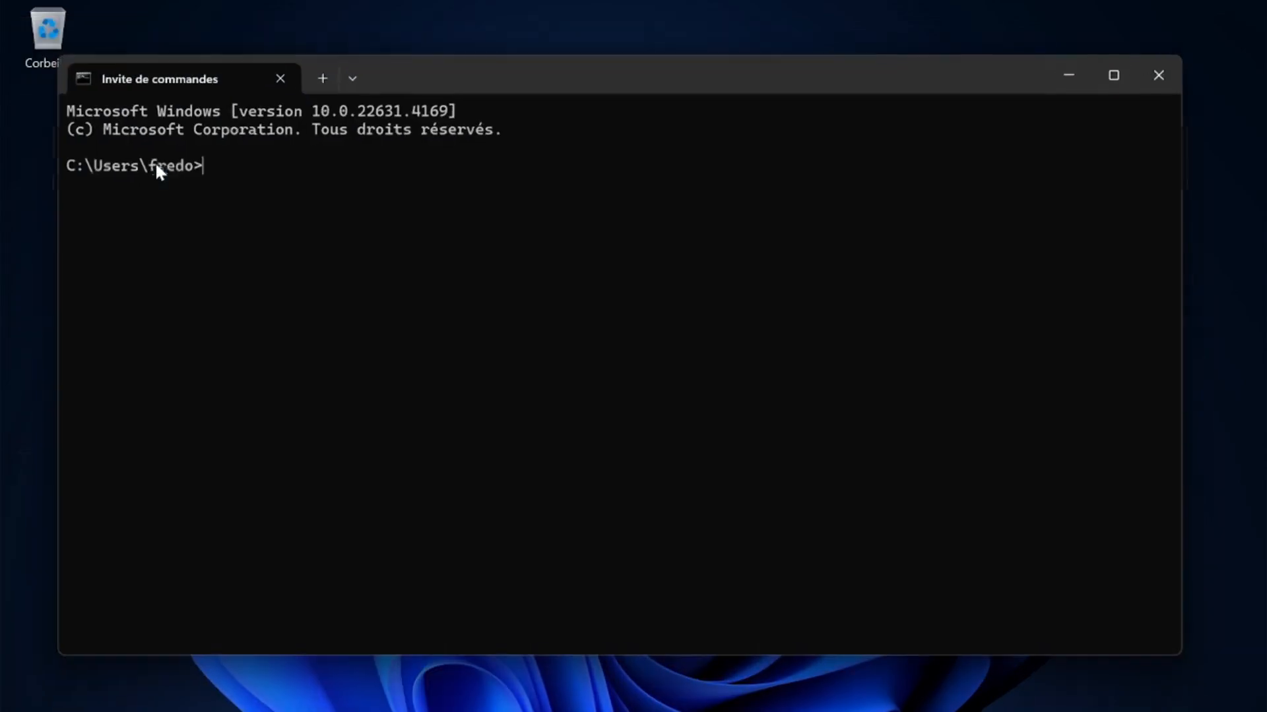
pyautogui.write('p')
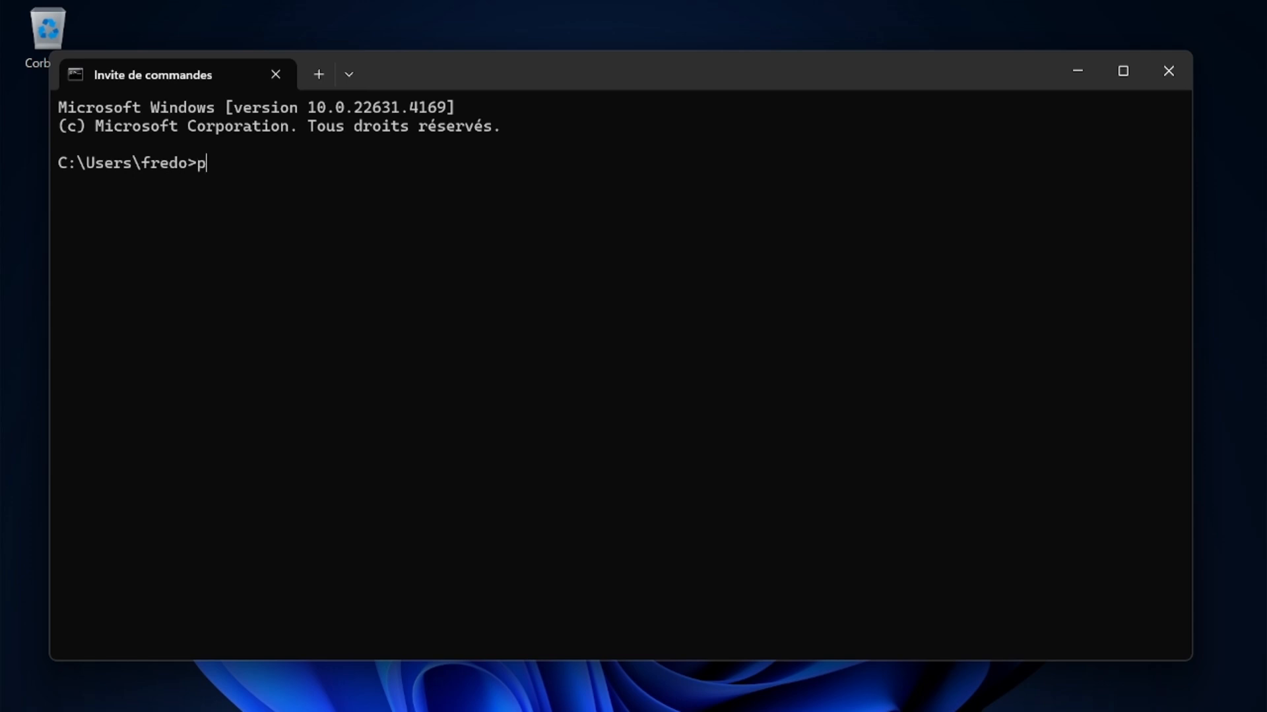
pyautogui.write('ython')
pyautogui.write('--version')
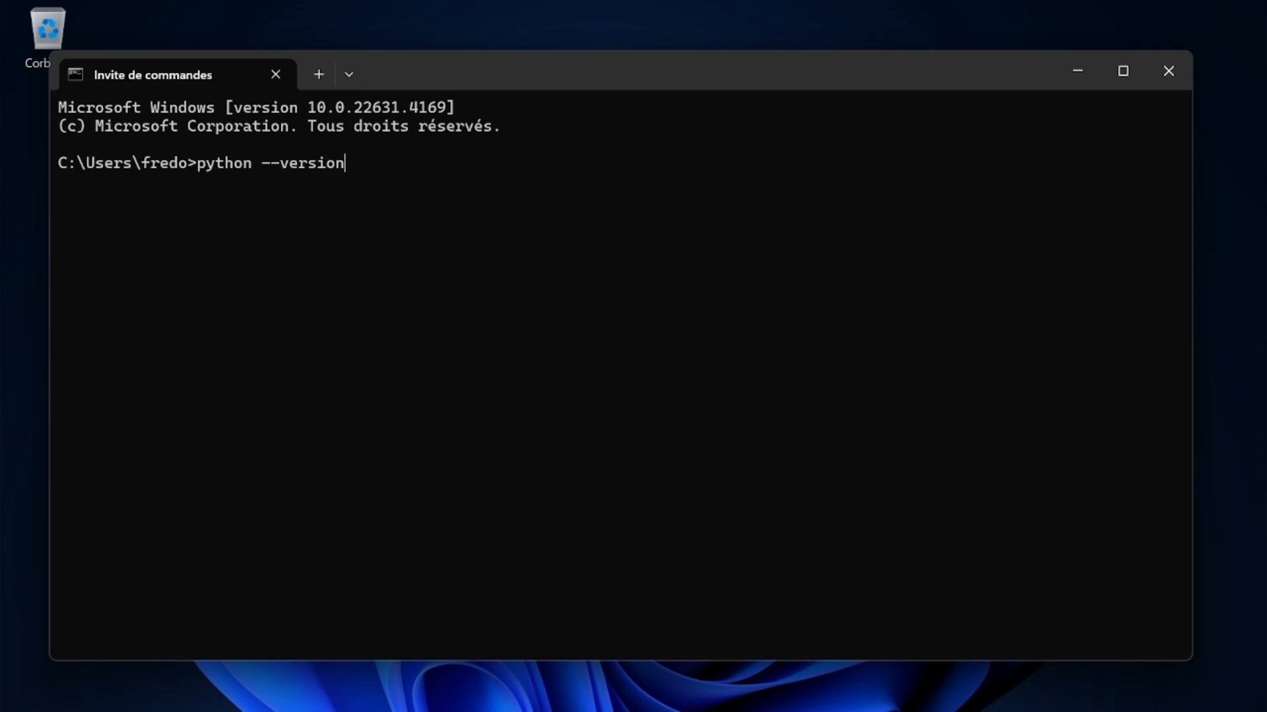
pyautogui.press('Return')
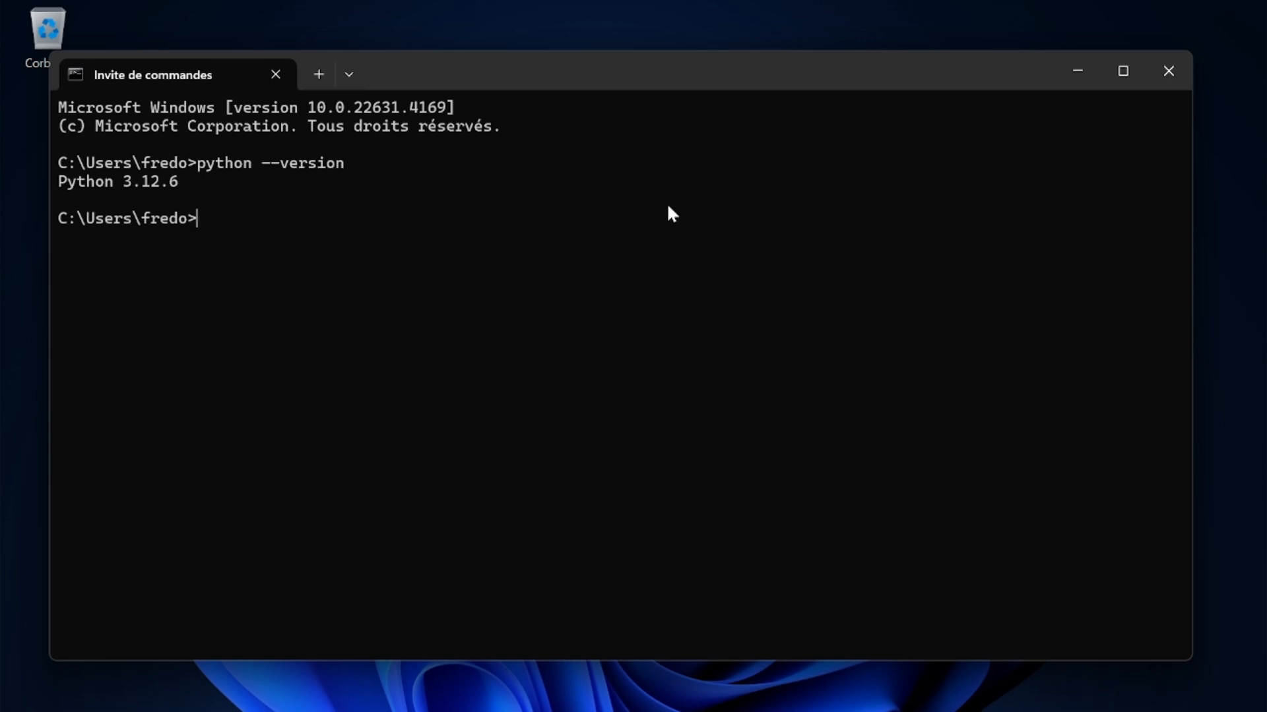
pyautogui.click(1169, 70)
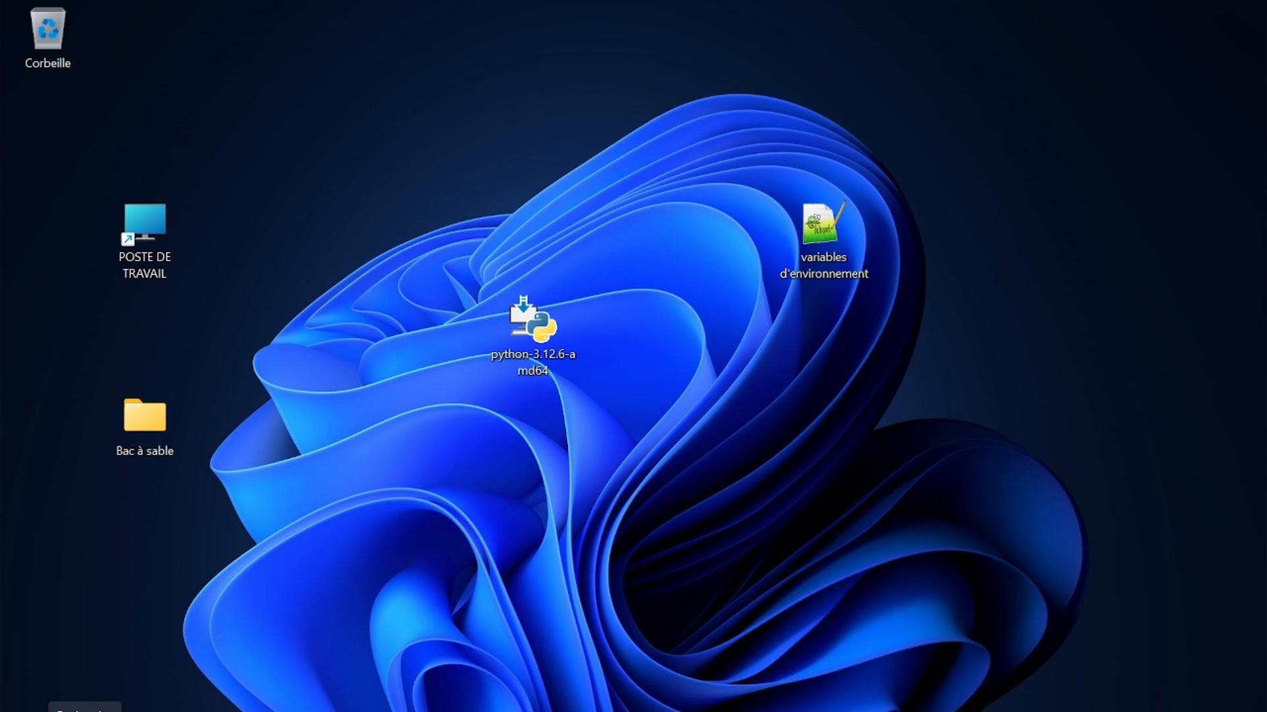
# Step: Find the system environment variables settings with the Windows search term "envir" and open them
pyautogui.click(85, 711)
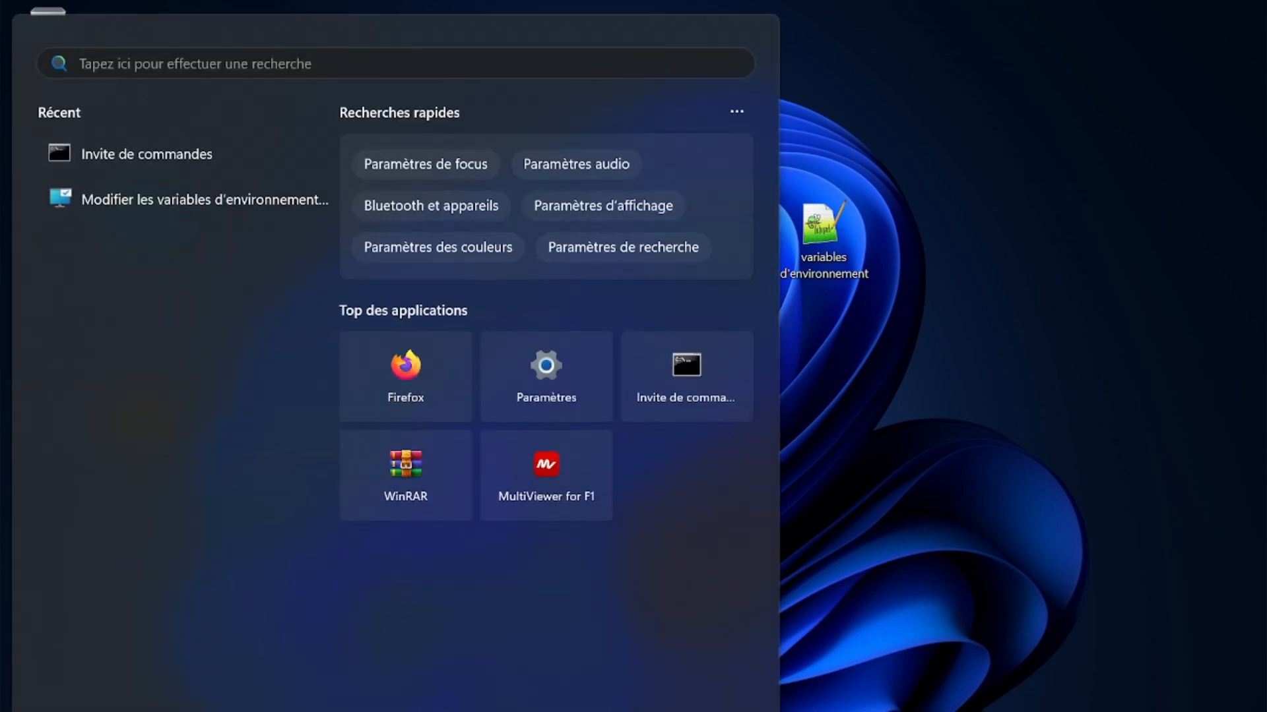
pyautogui.write('path')
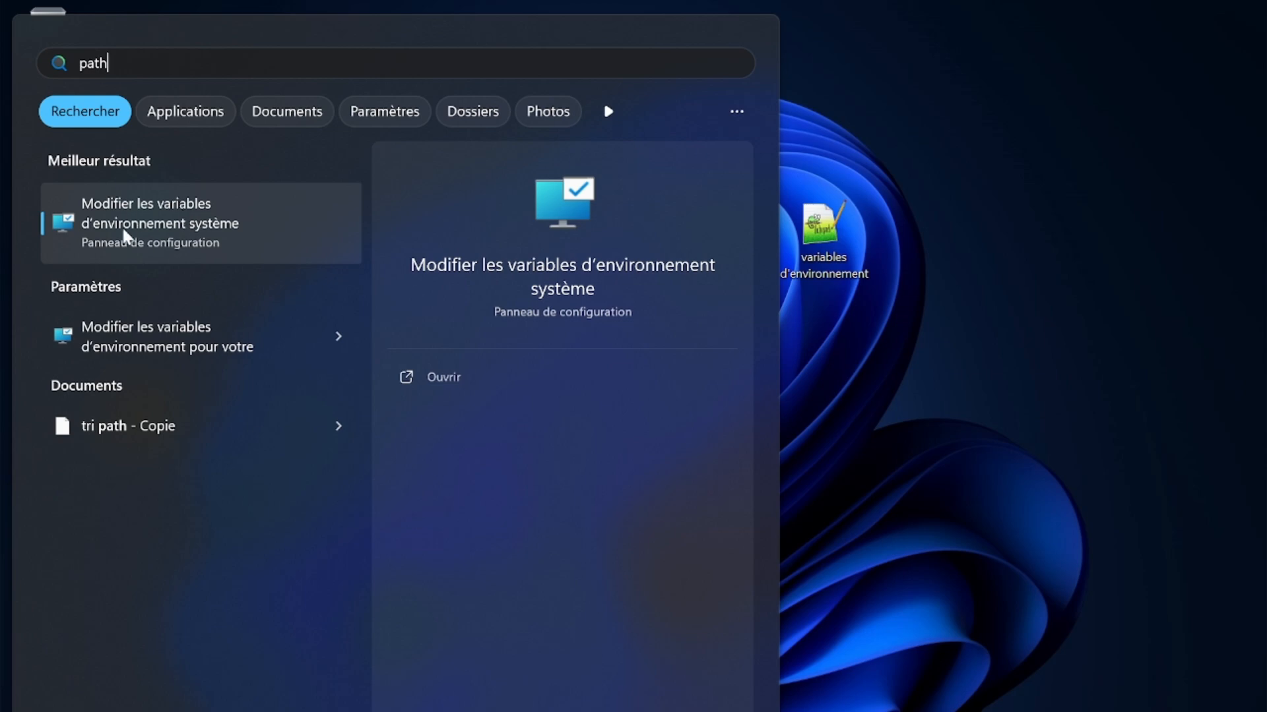
pyautogui.press('BackSpace')
pyautogui.press('BackSpace')
pyautogui.press('BackSpace')
pyautogui.press('BackSpace')
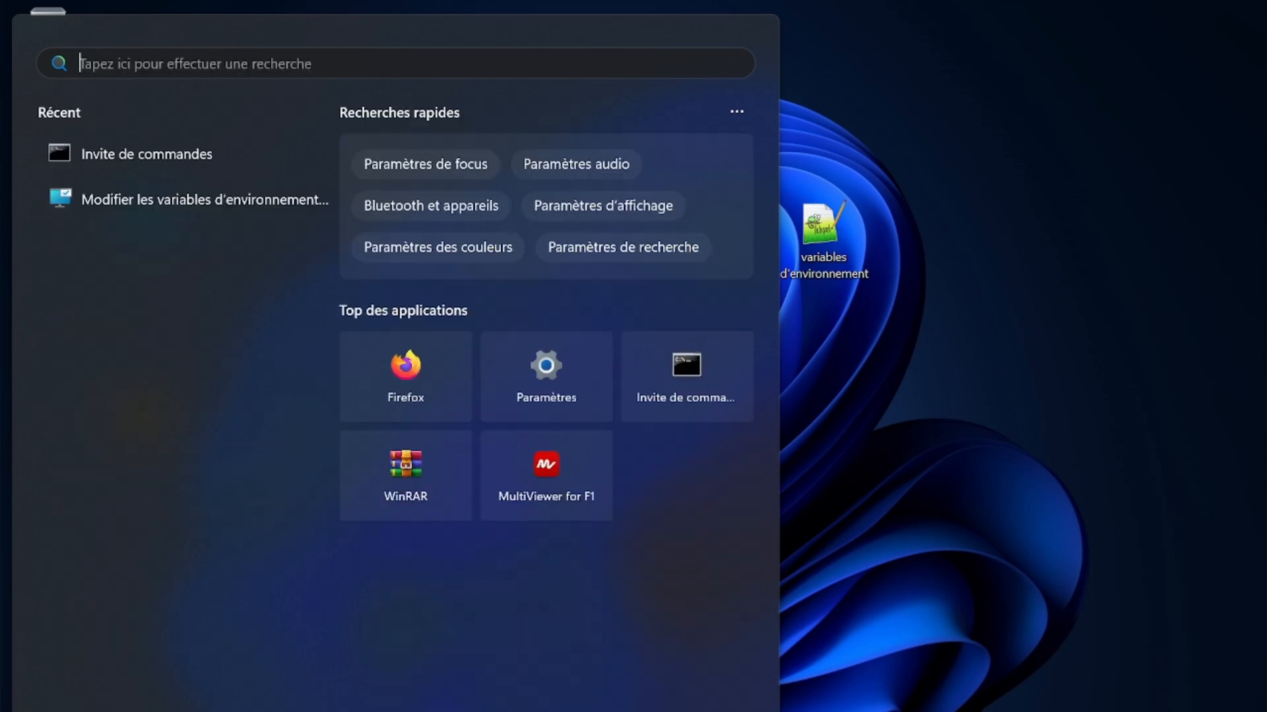
pyautogui.write('env')
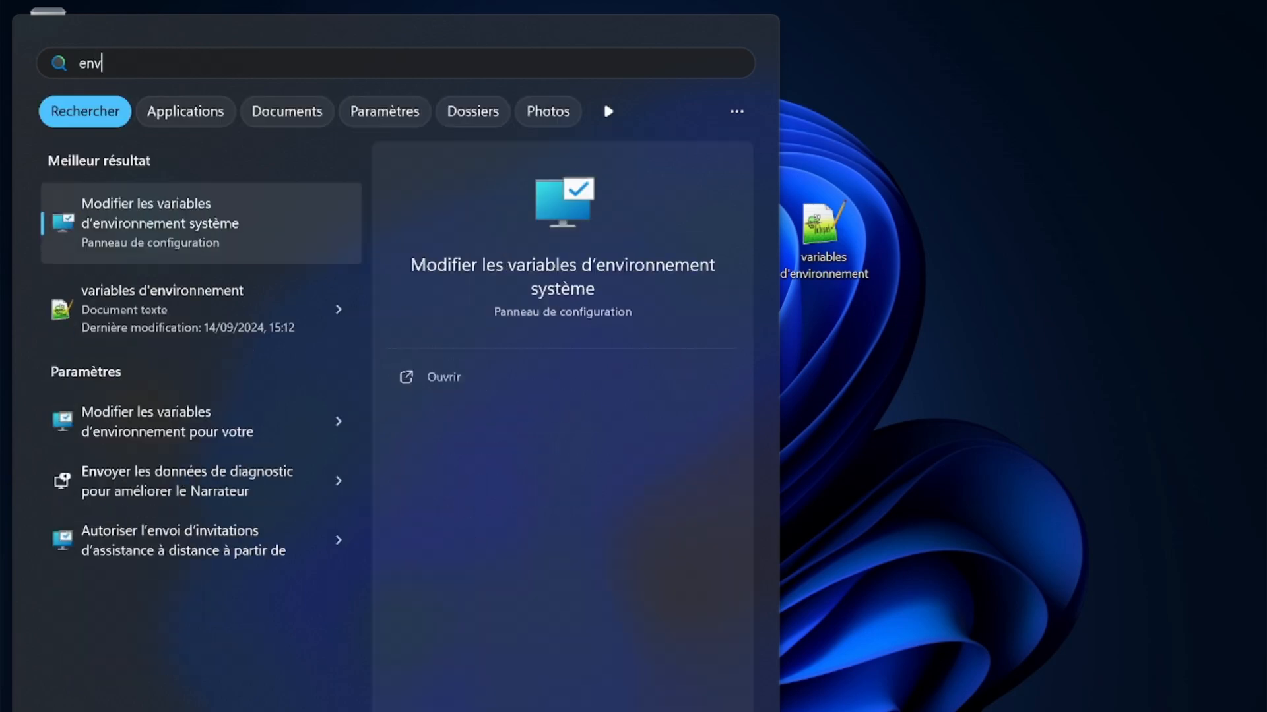
pyautogui.write('ir')
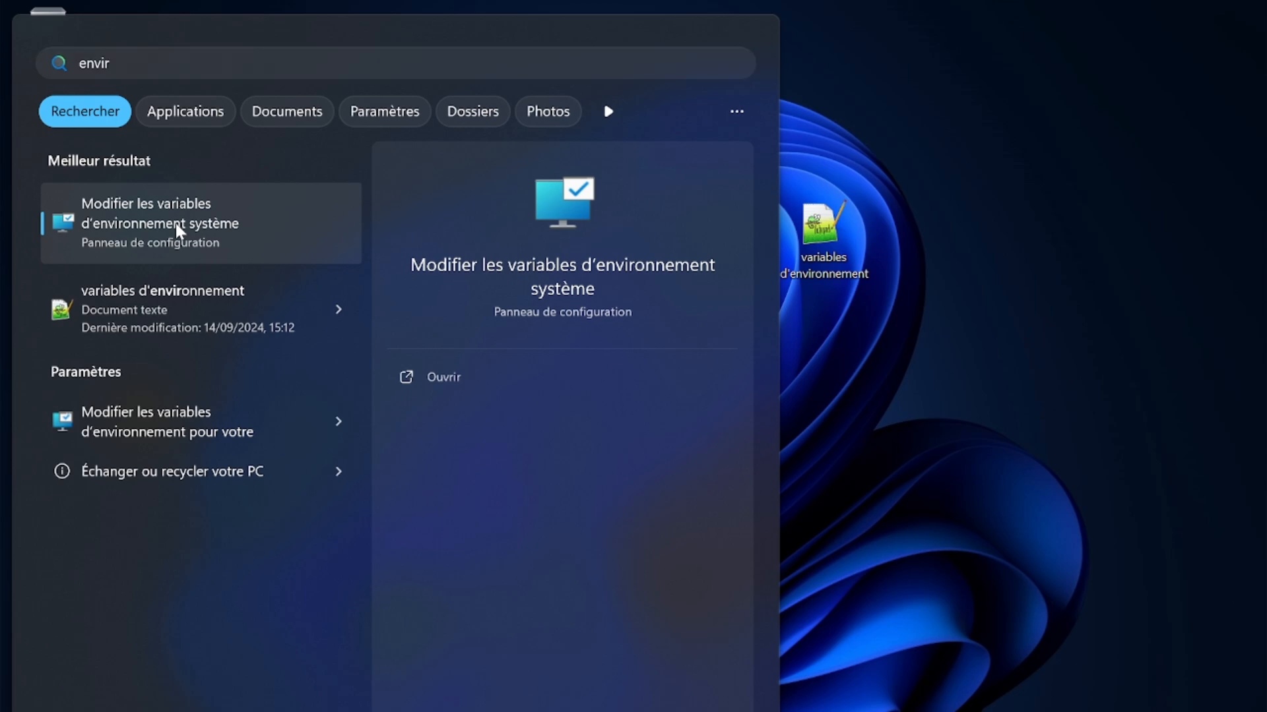
pyautogui.click(177, 233)
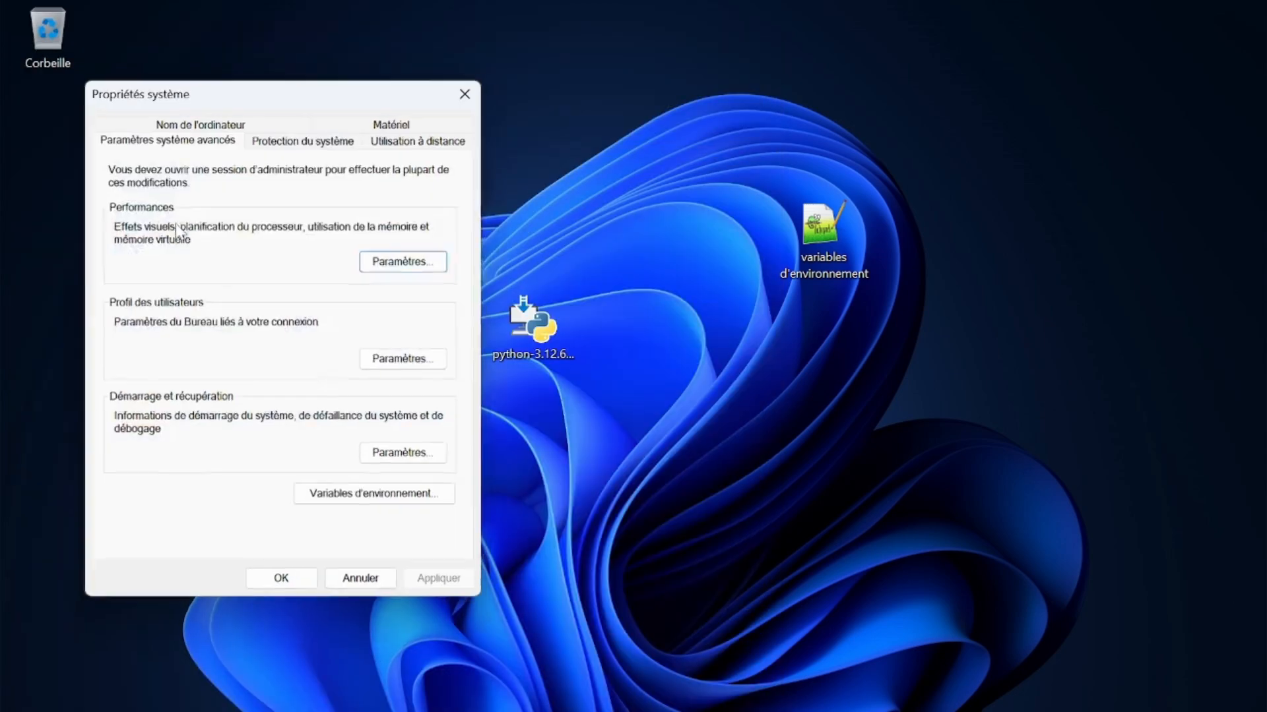
# Step: Open the environment variables and check the entries of the system Path variable, leaving them without changes
pyautogui.click(389, 503)
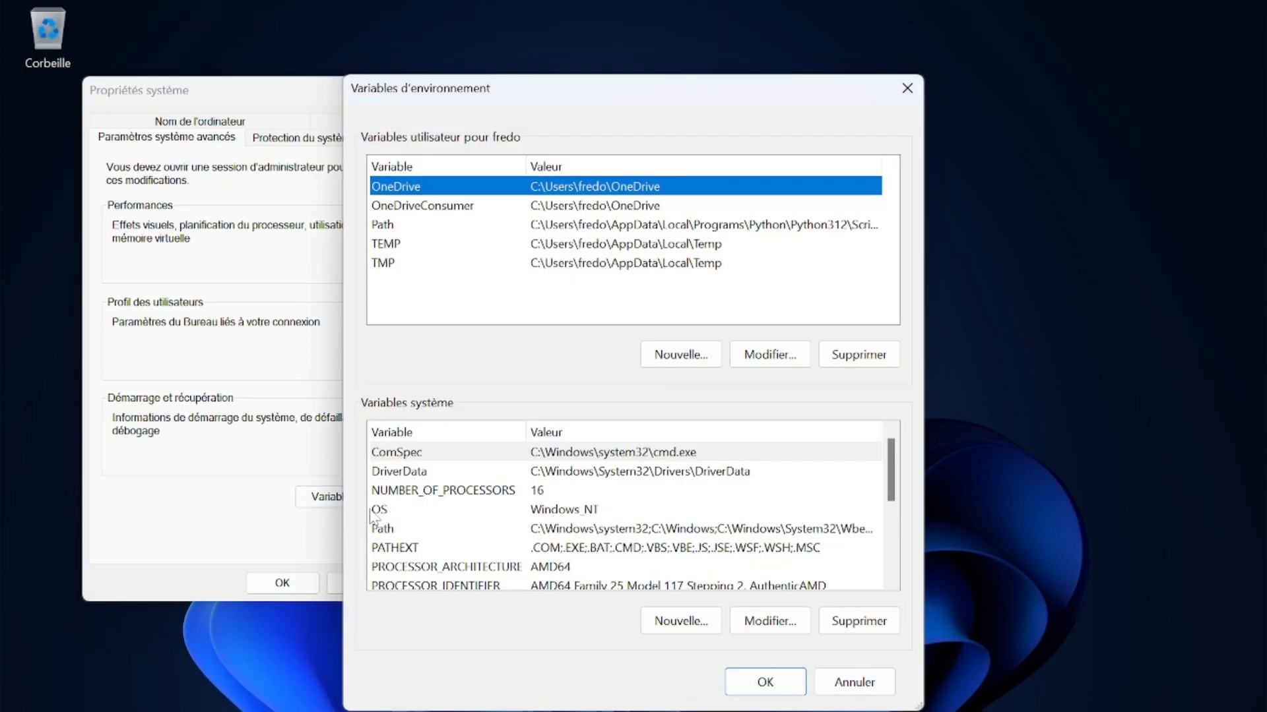
pyautogui.click(383, 530)
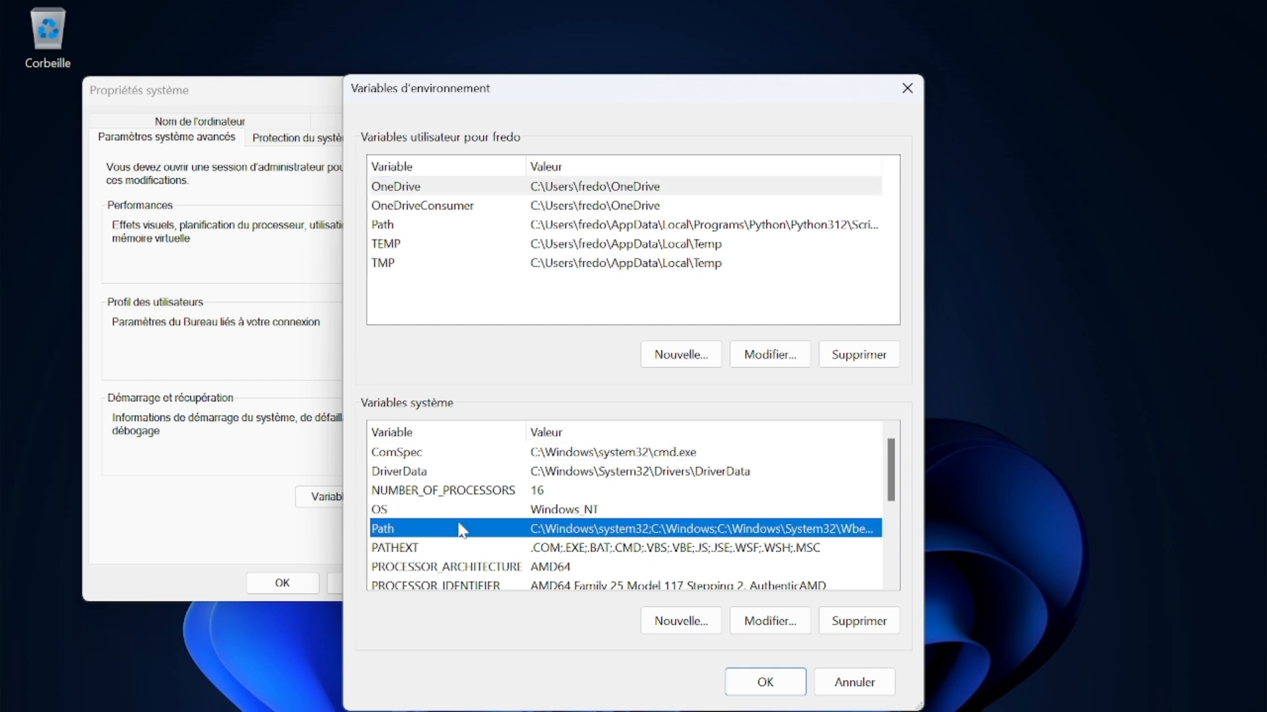
pyautogui.doubleClick(421, 531)
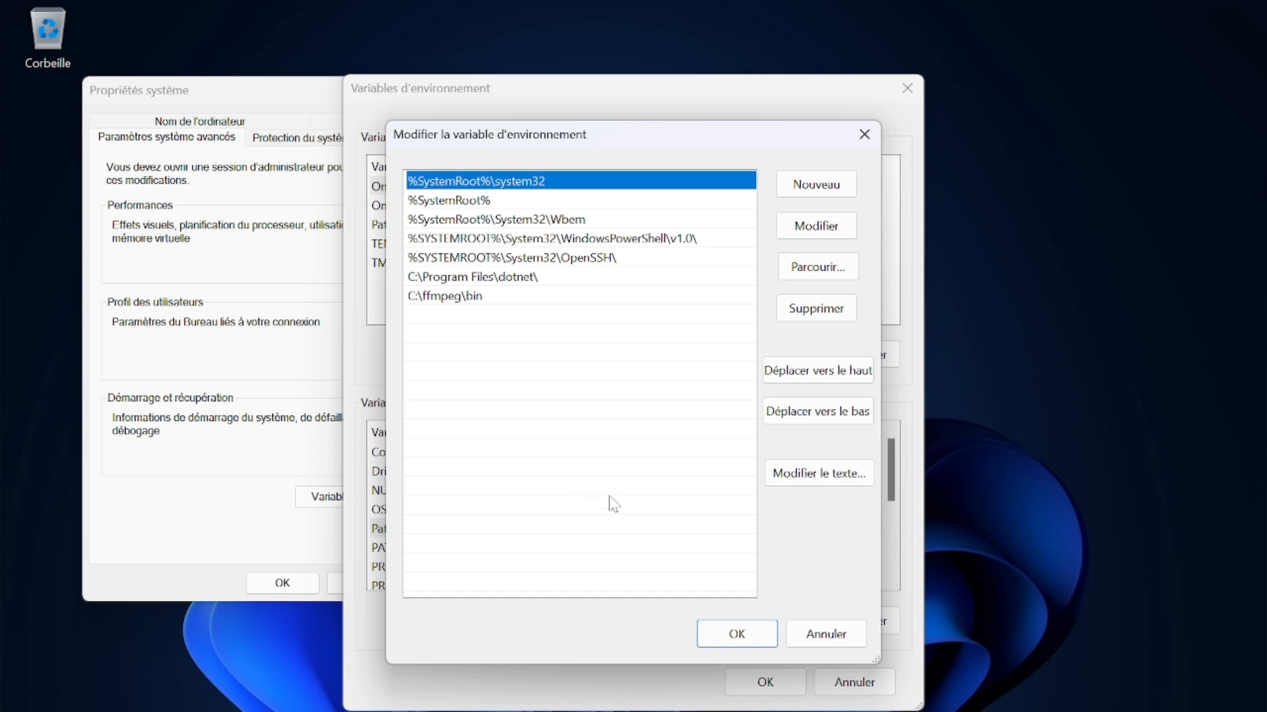
pyautogui.click(829, 635)
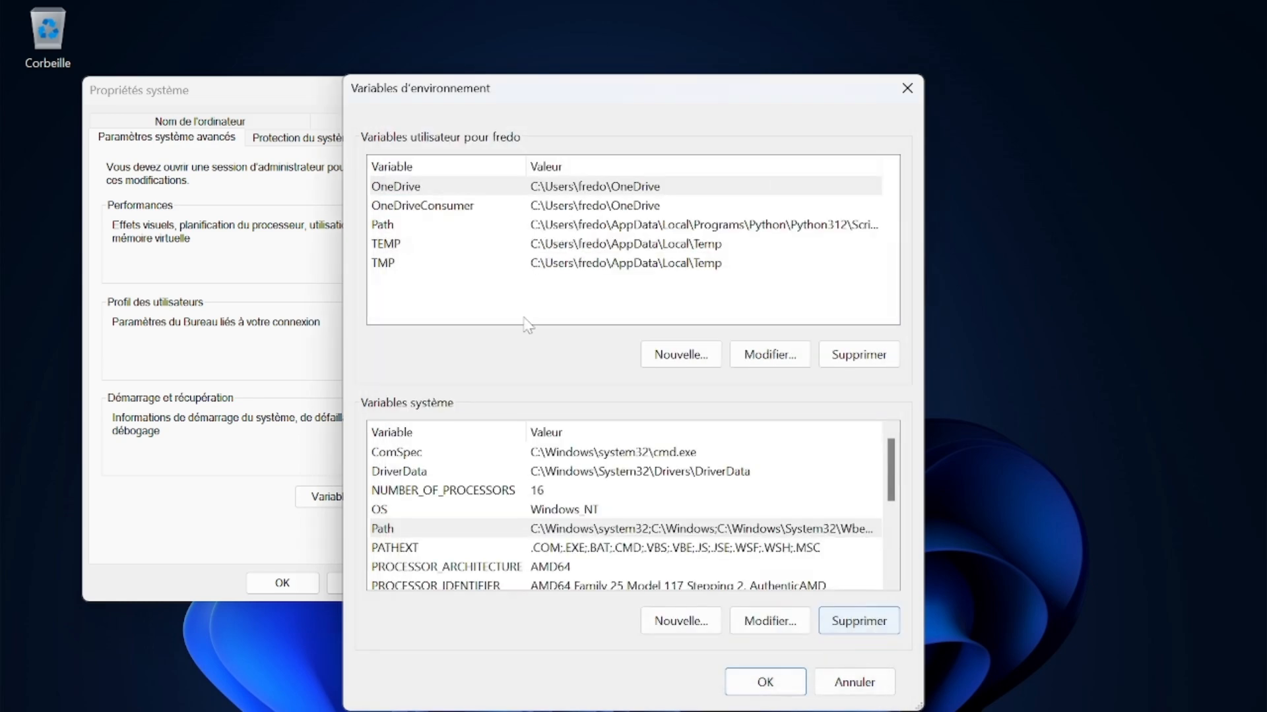
# Step: Copy the Python312\Scripts\ path from the user Path variable and add it as a new entry in the system Path variable
pyautogui.doubleClick(384, 225)
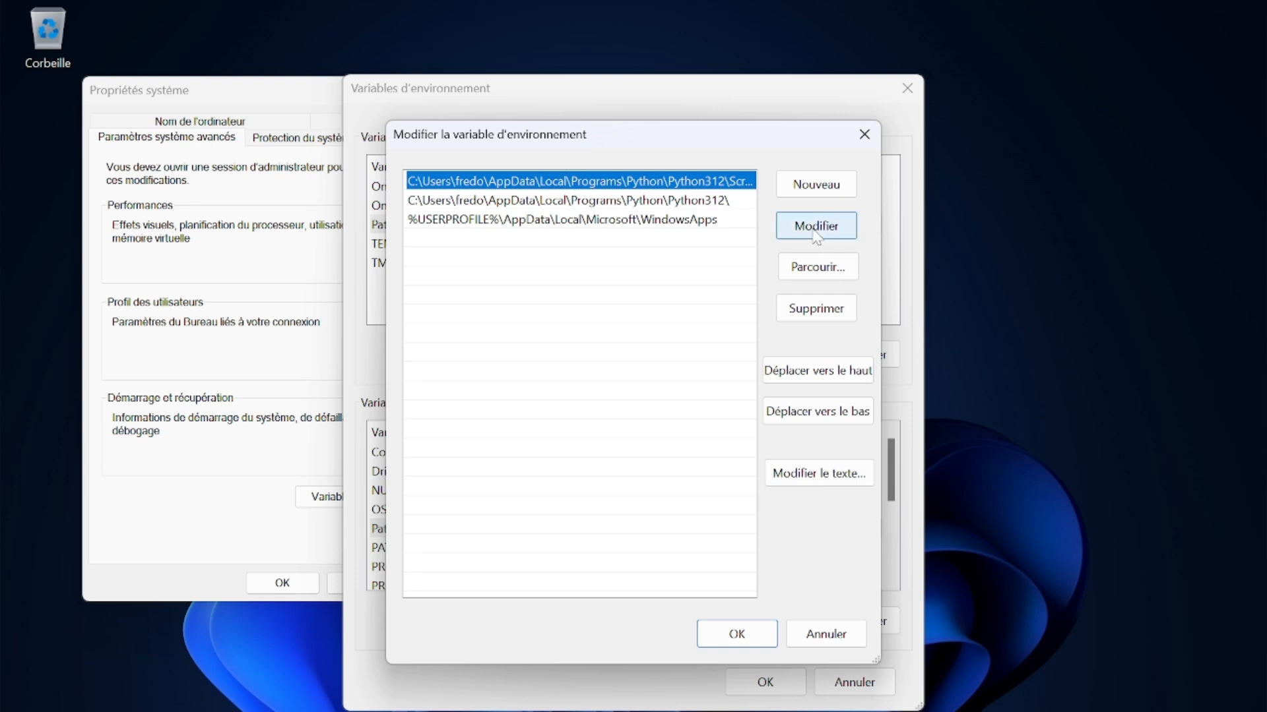
pyautogui.doubleClick(693, 183)
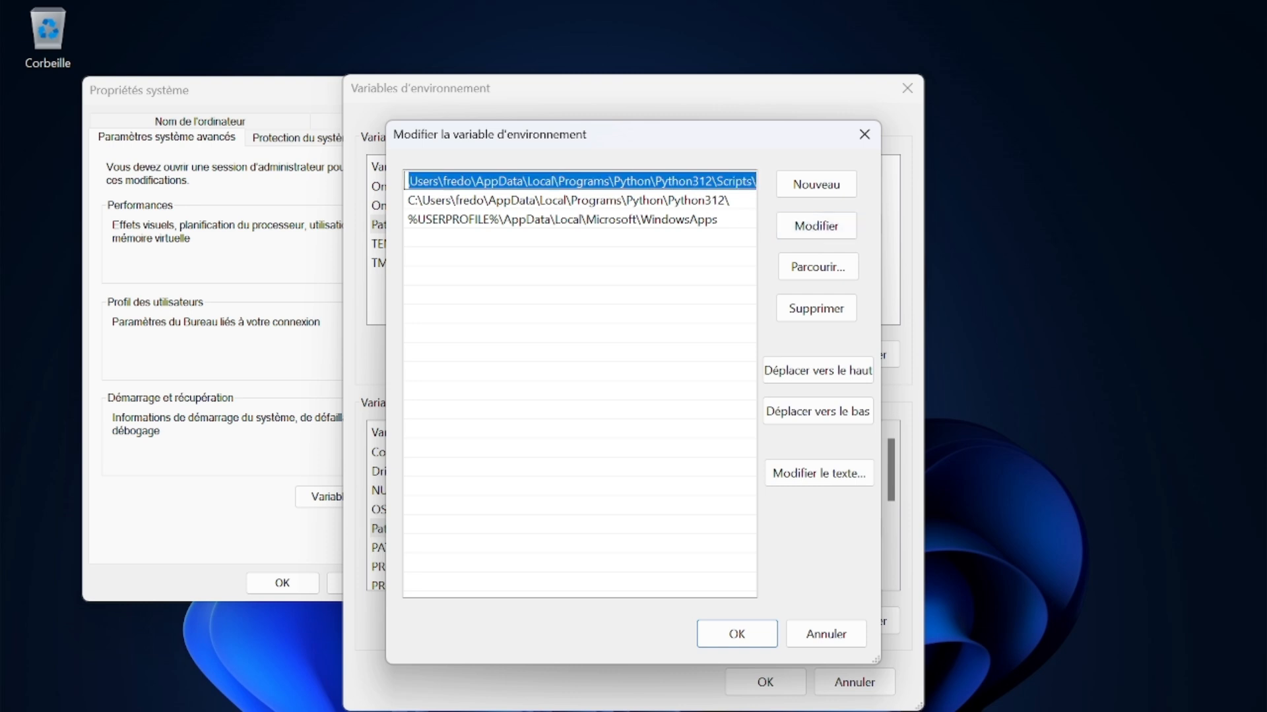
pyautogui.rightClick(686, 178)
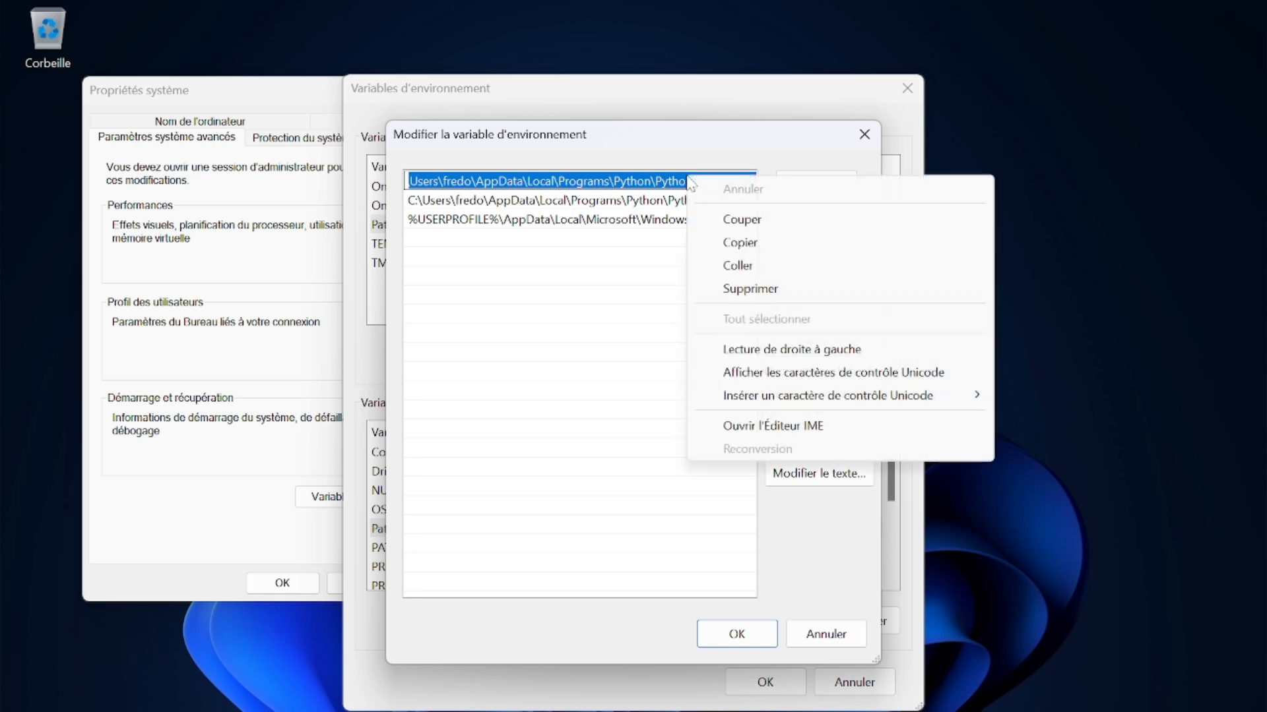
pyautogui.click(724, 245)
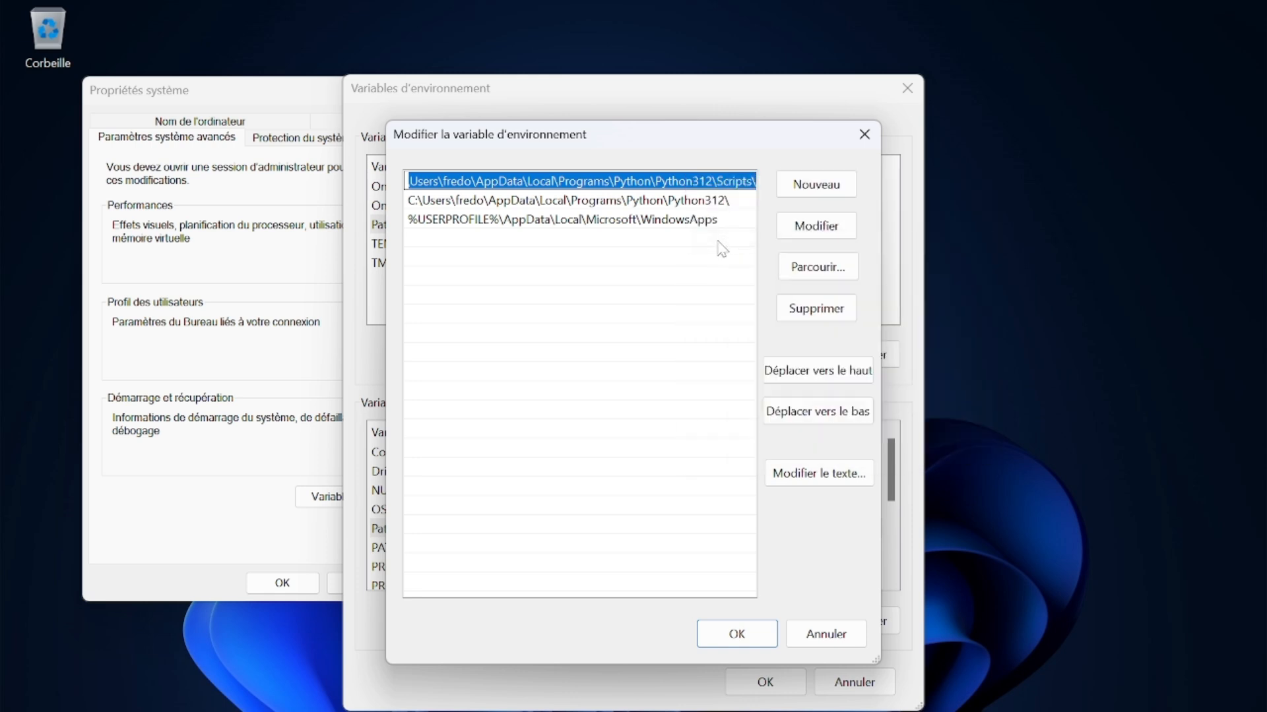
pyautogui.click(744, 632)
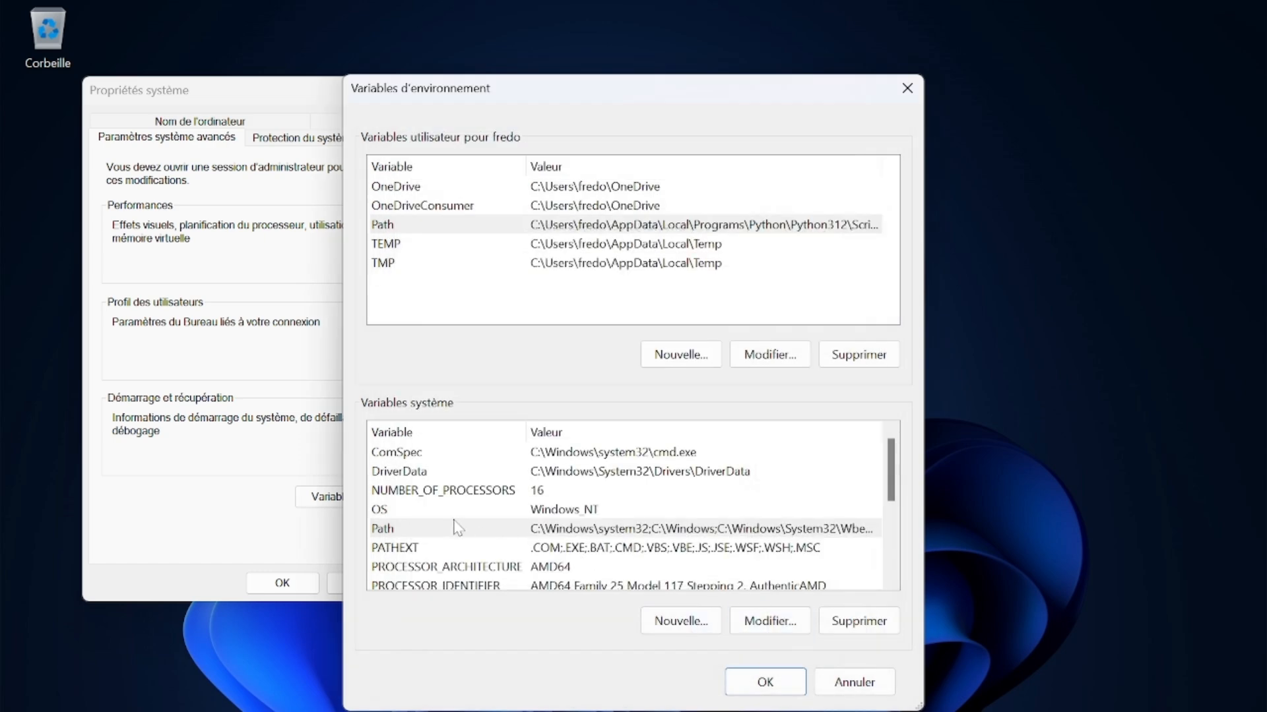
pyautogui.doubleClick(437, 531)
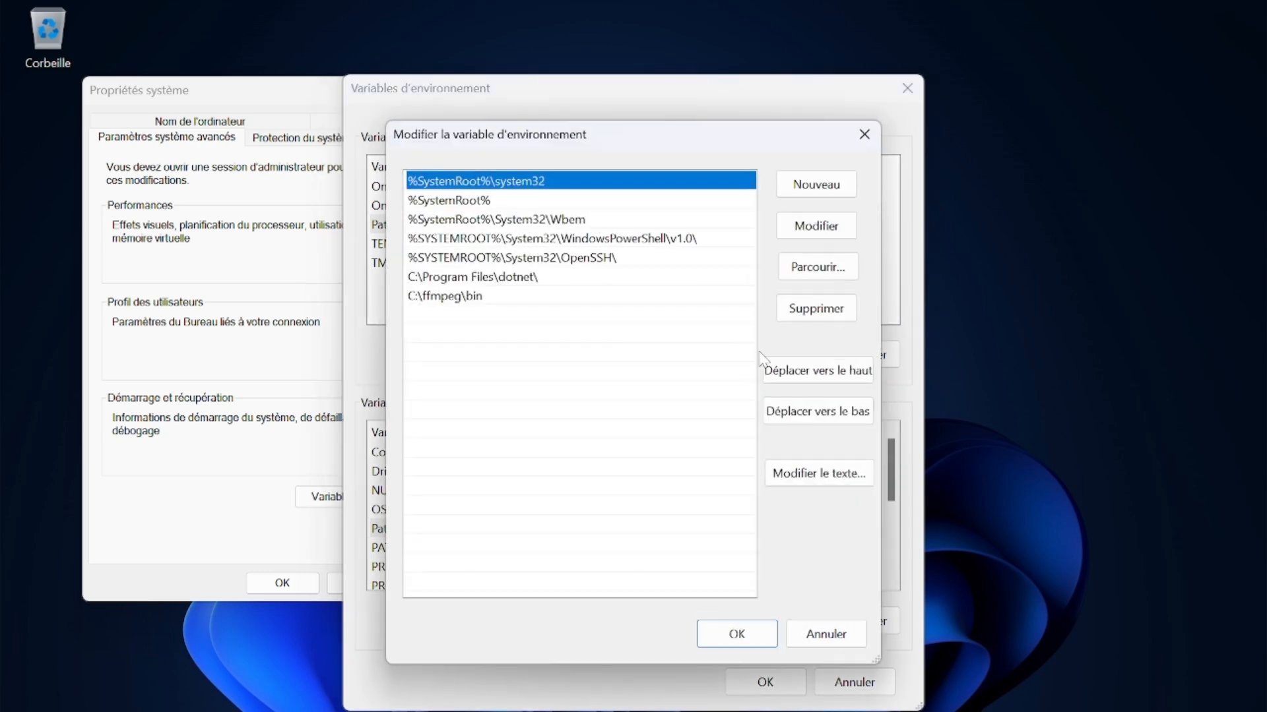
pyautogui.click(817, 186)
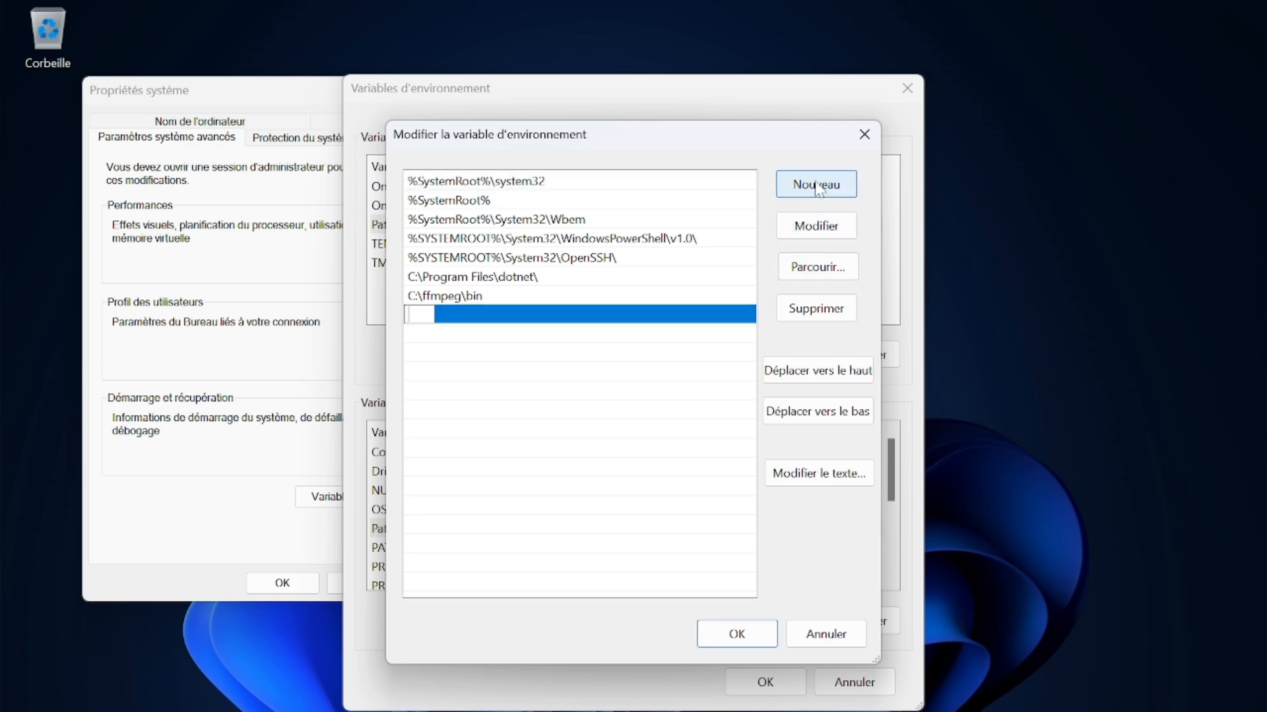
pyautogui.hotkey('ctrl', 'v')
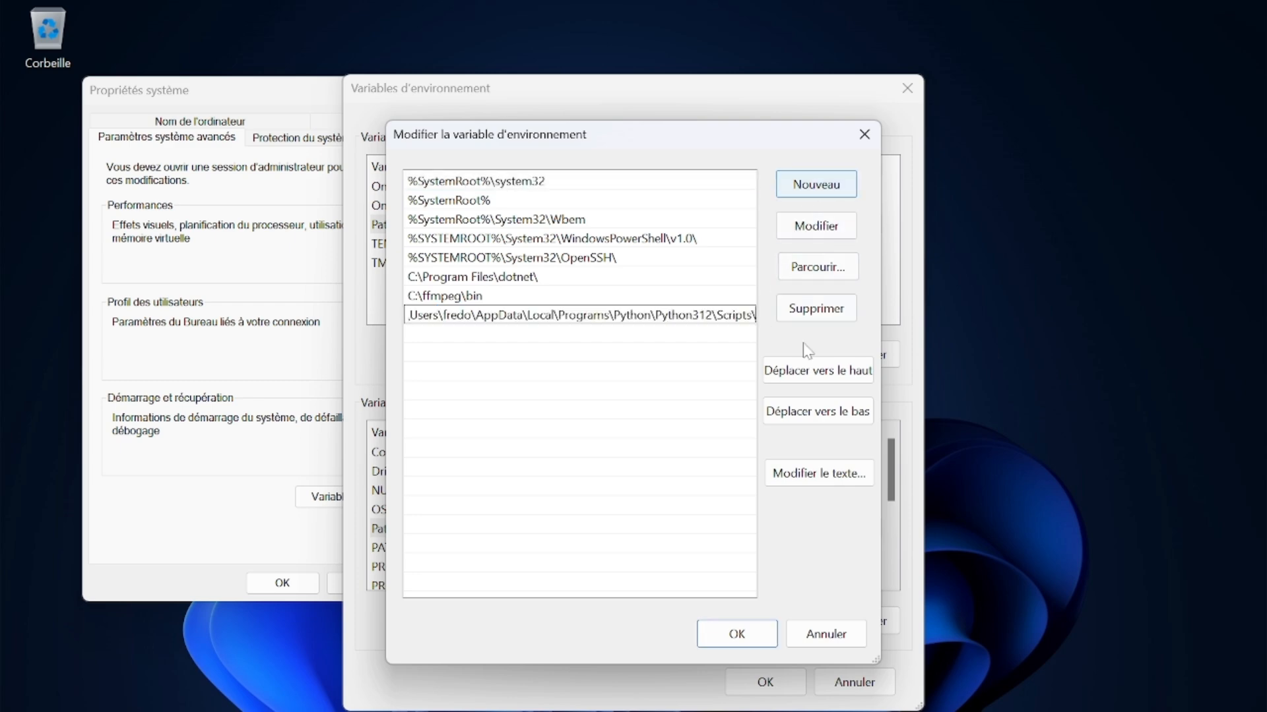
pyautogui.click(742, 639)
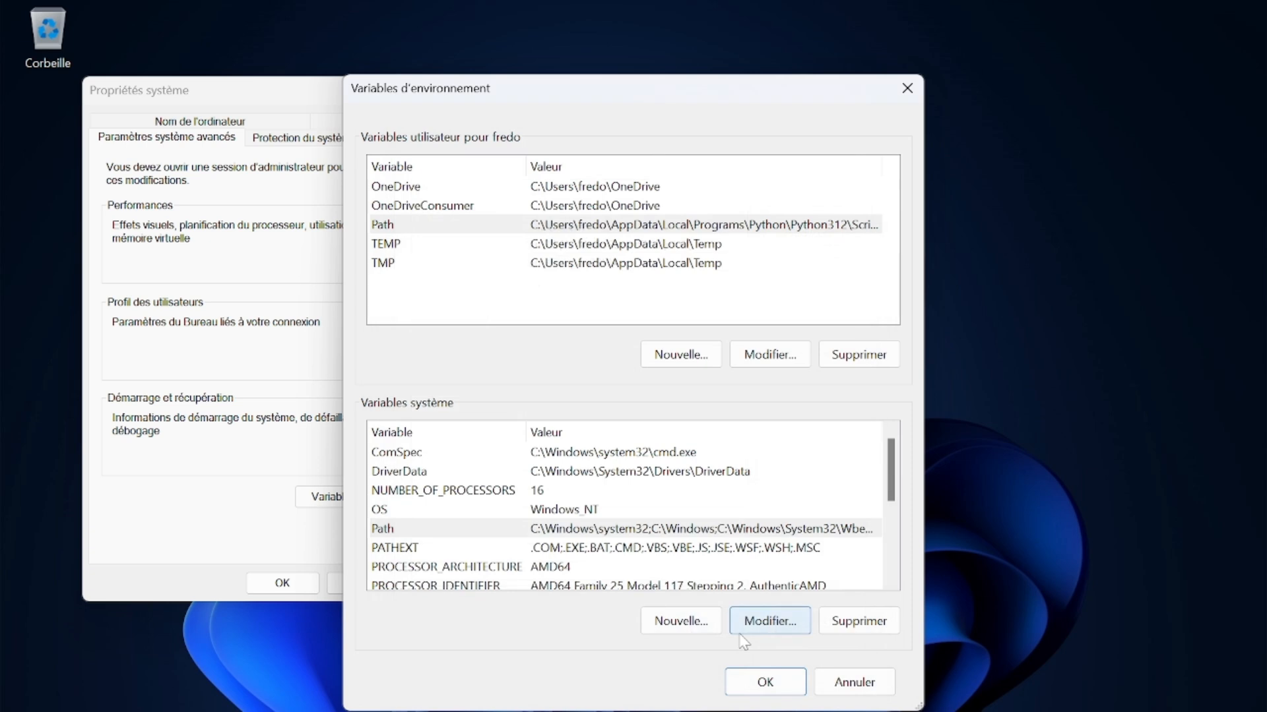
# Step: Copy the Python312\ folder path from the user Path into a new system Path entry, then save and close the system properties
pyautogui.doubleClick(436, 228)
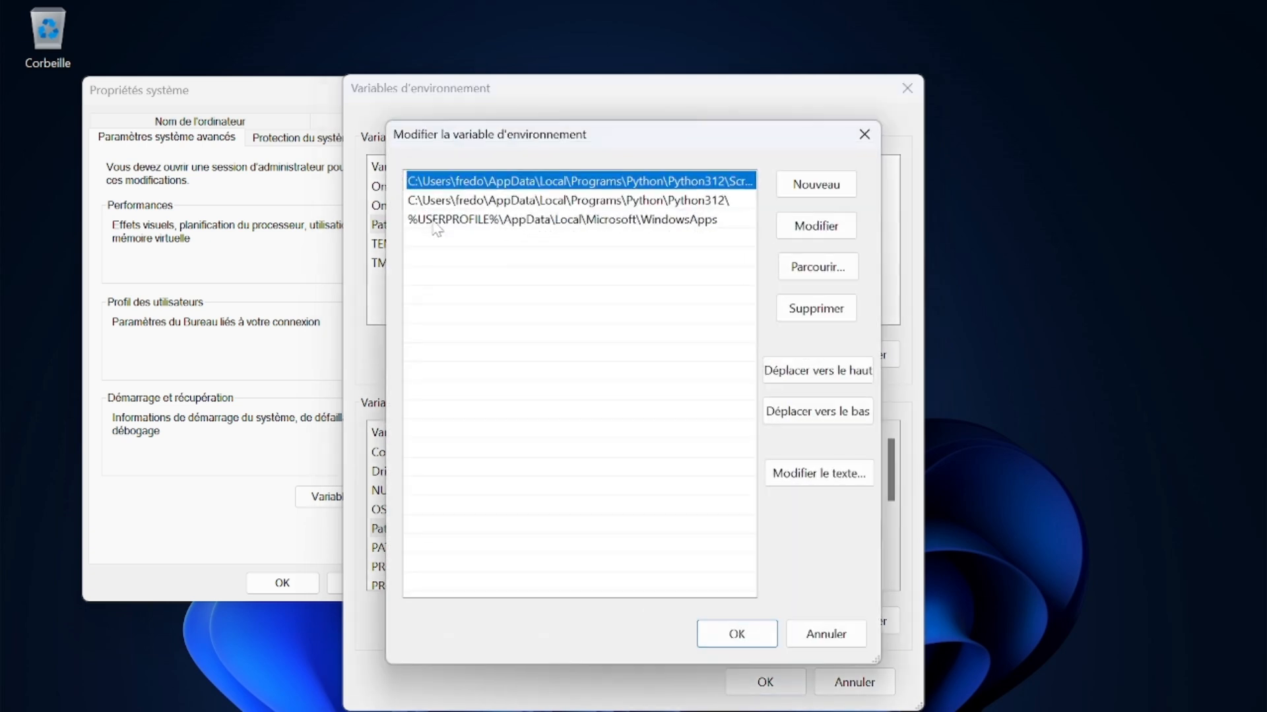
pyautogui.doubleClick(552, 201)
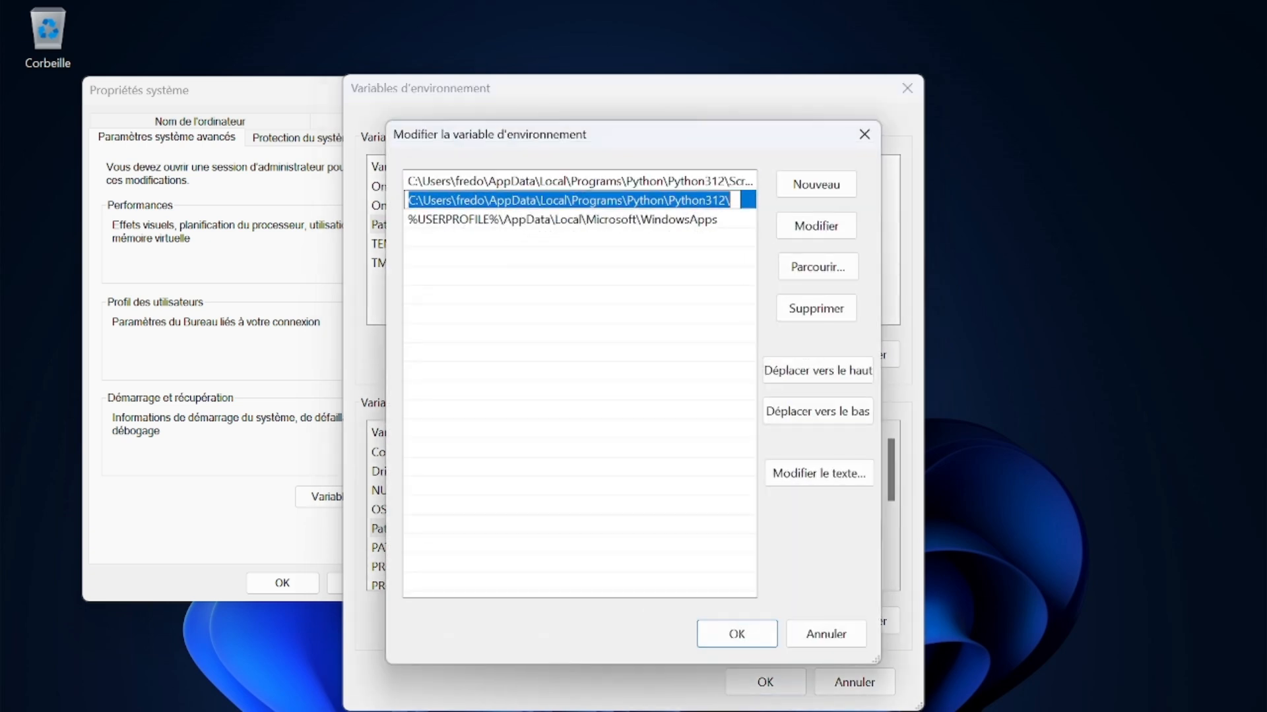
pyautogui.rightClick(549, 201)
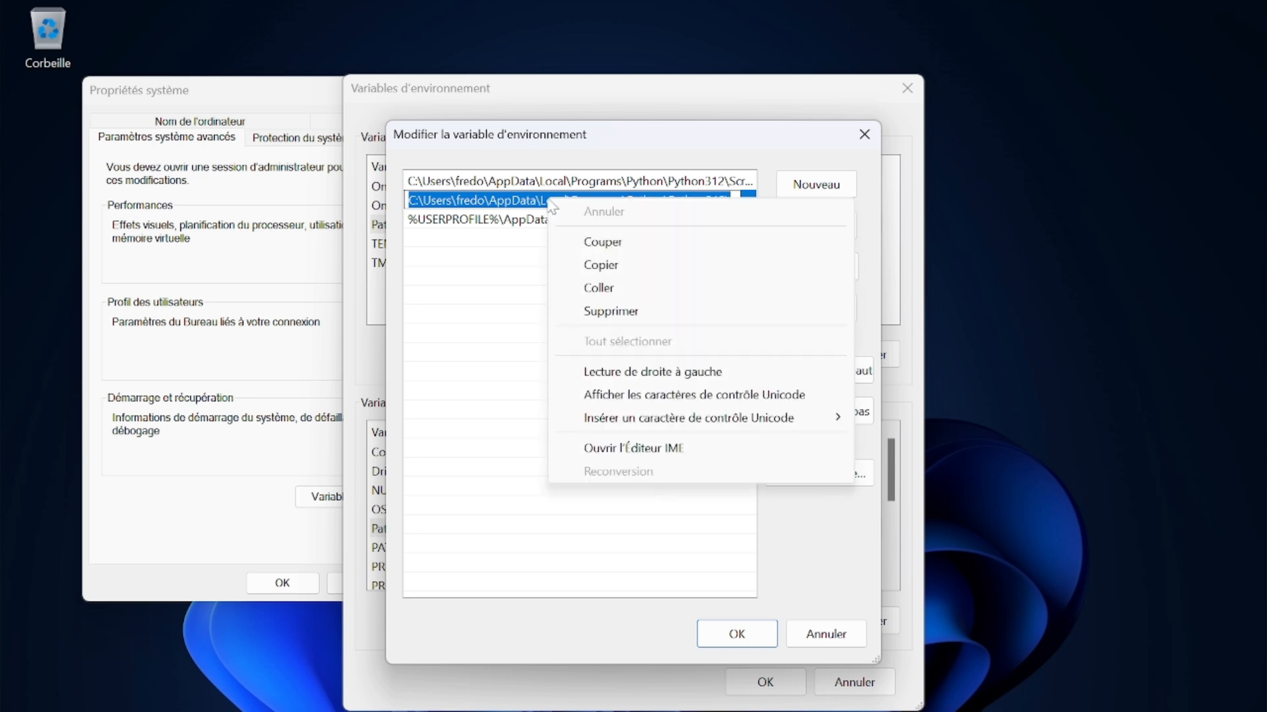
pyautogui.click(589, 263)
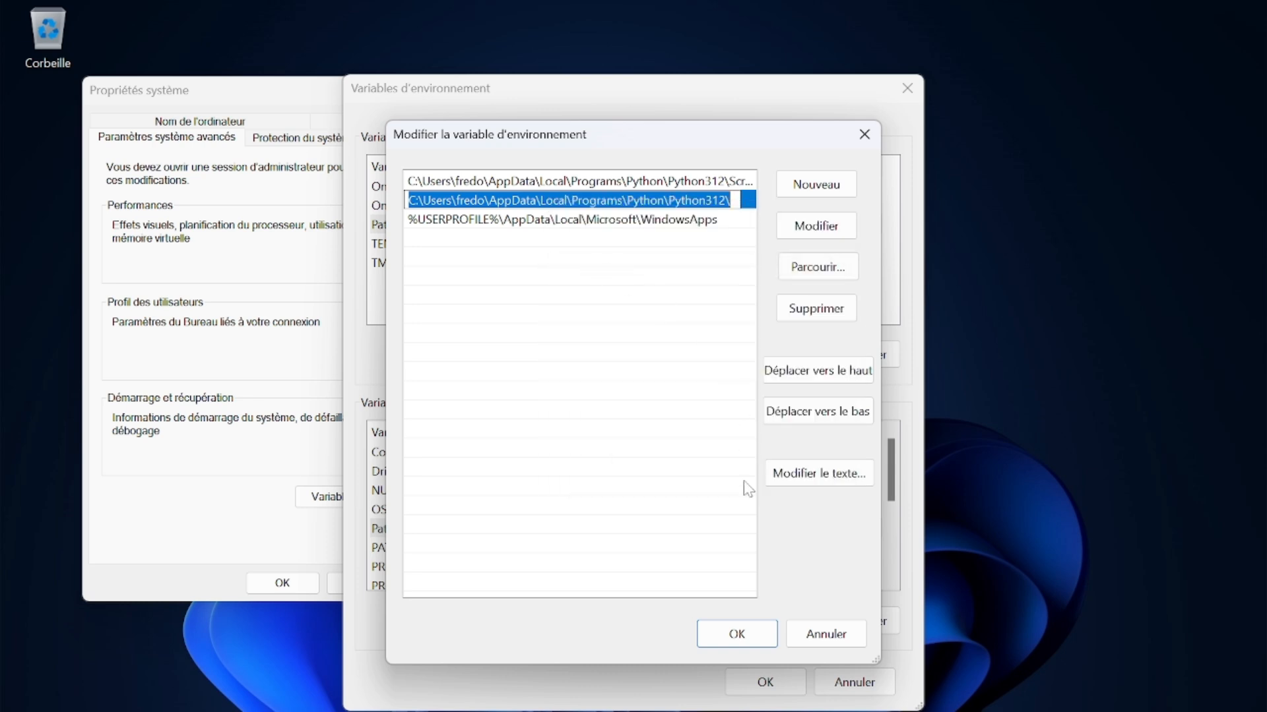
pyautogui.click(748, 633)
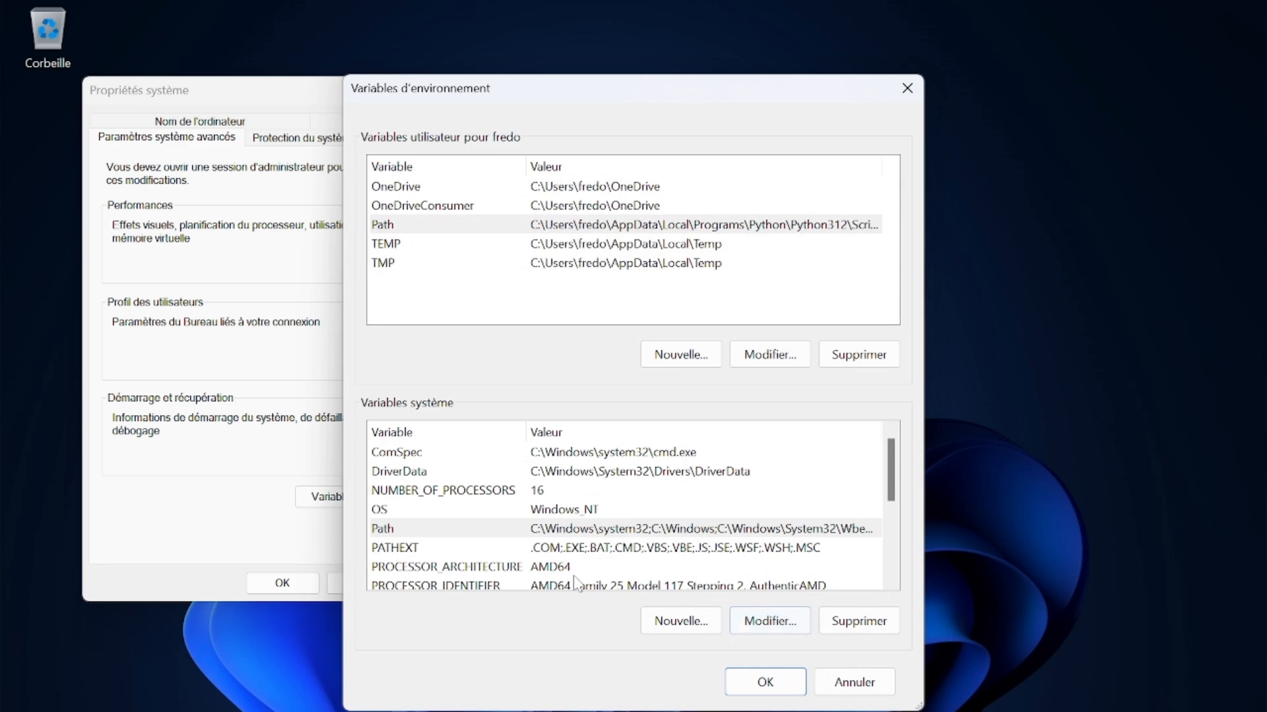
pyautogui.doubleClick(418, 528)
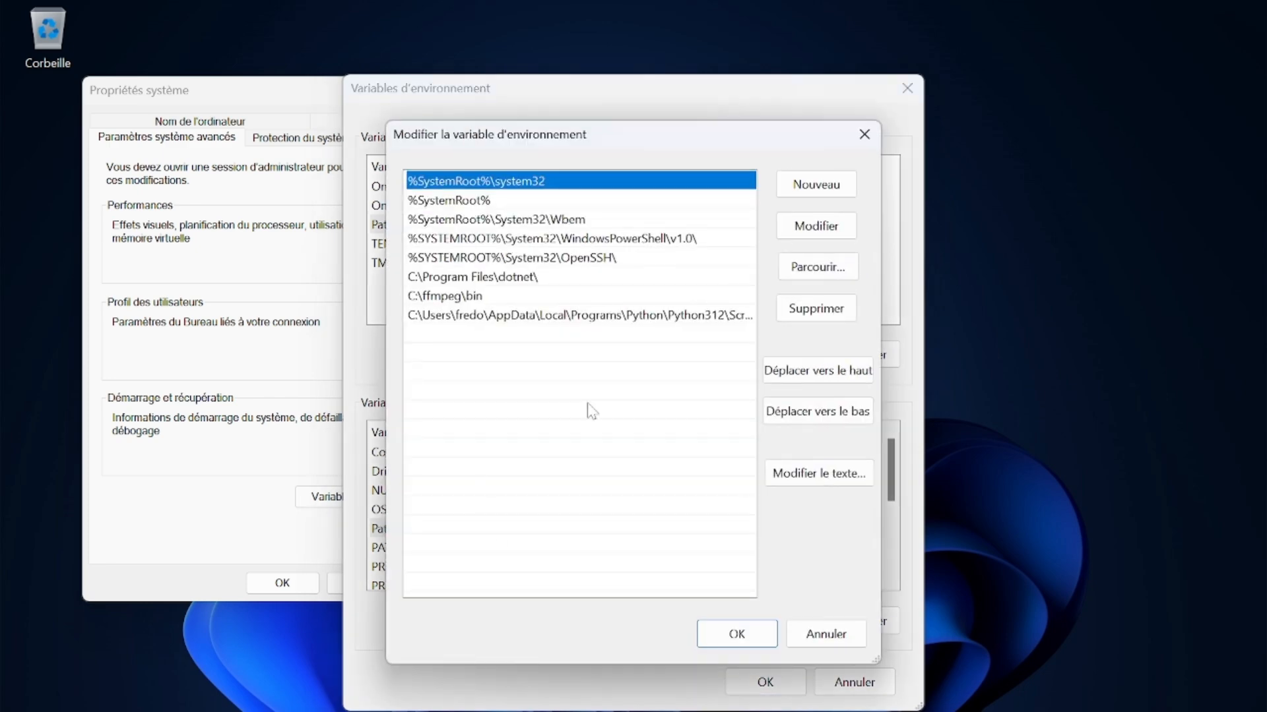
pyautogui.click(819, 187)
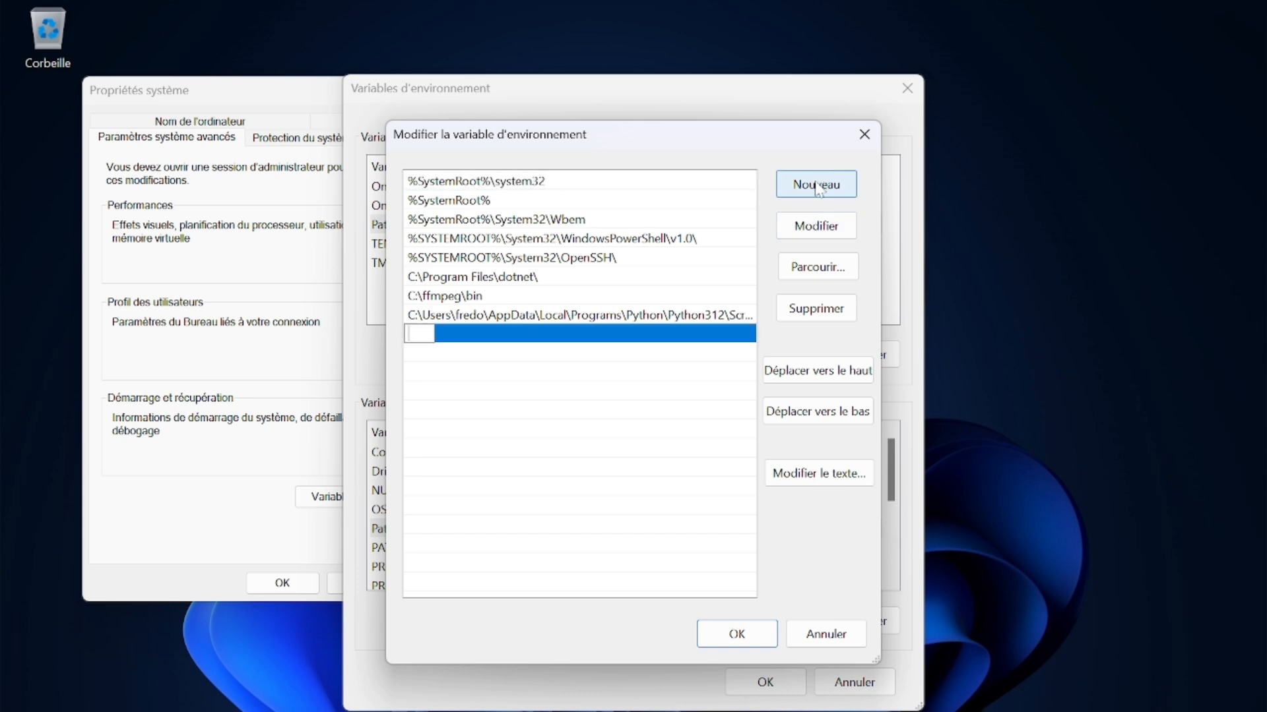
pyautogui.hotkey('ctrl', 'v')
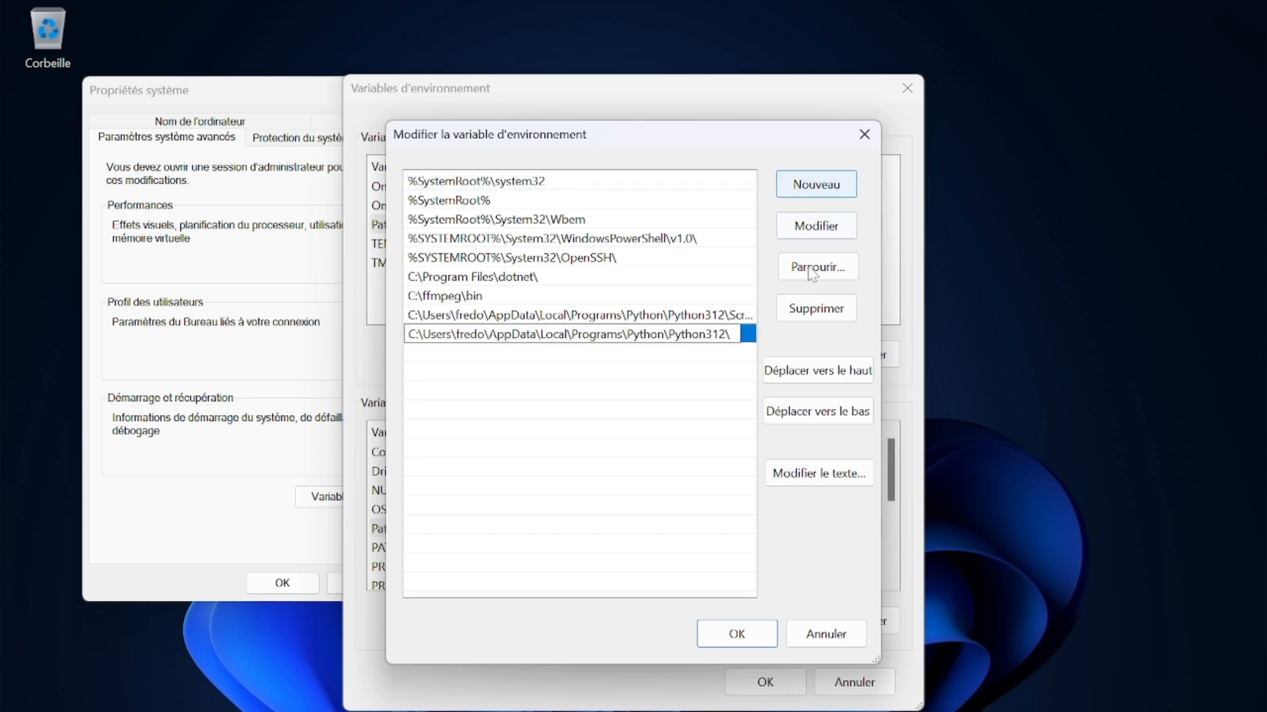
pyautogui.click(681, 391)
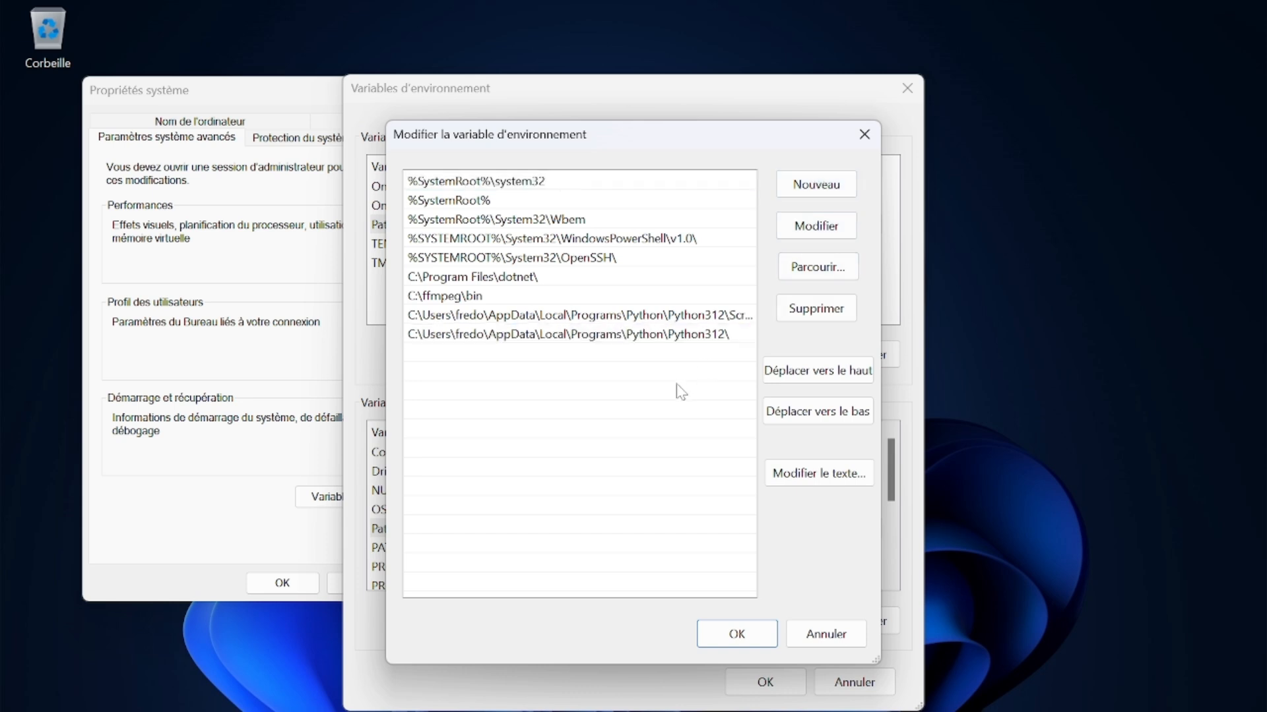
pyautogui.click(742, 638)
pyautogui.click(762, 681)
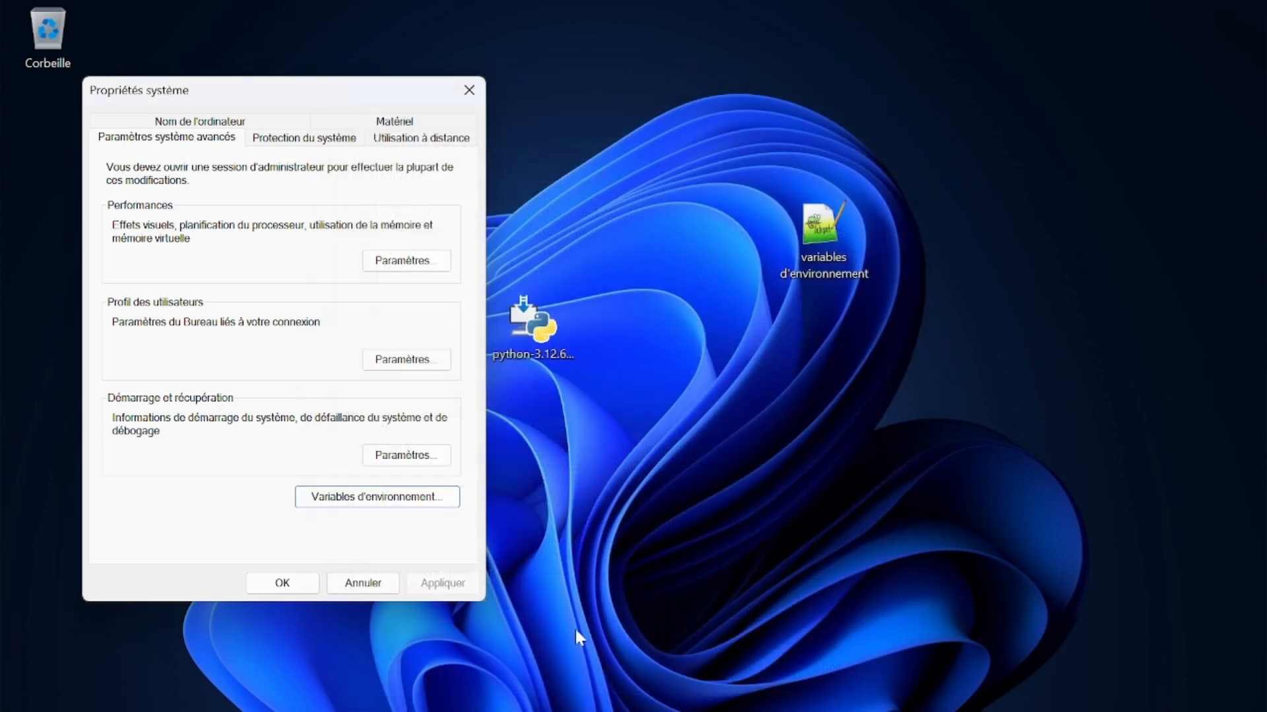
pyautogui.click(283, 583)
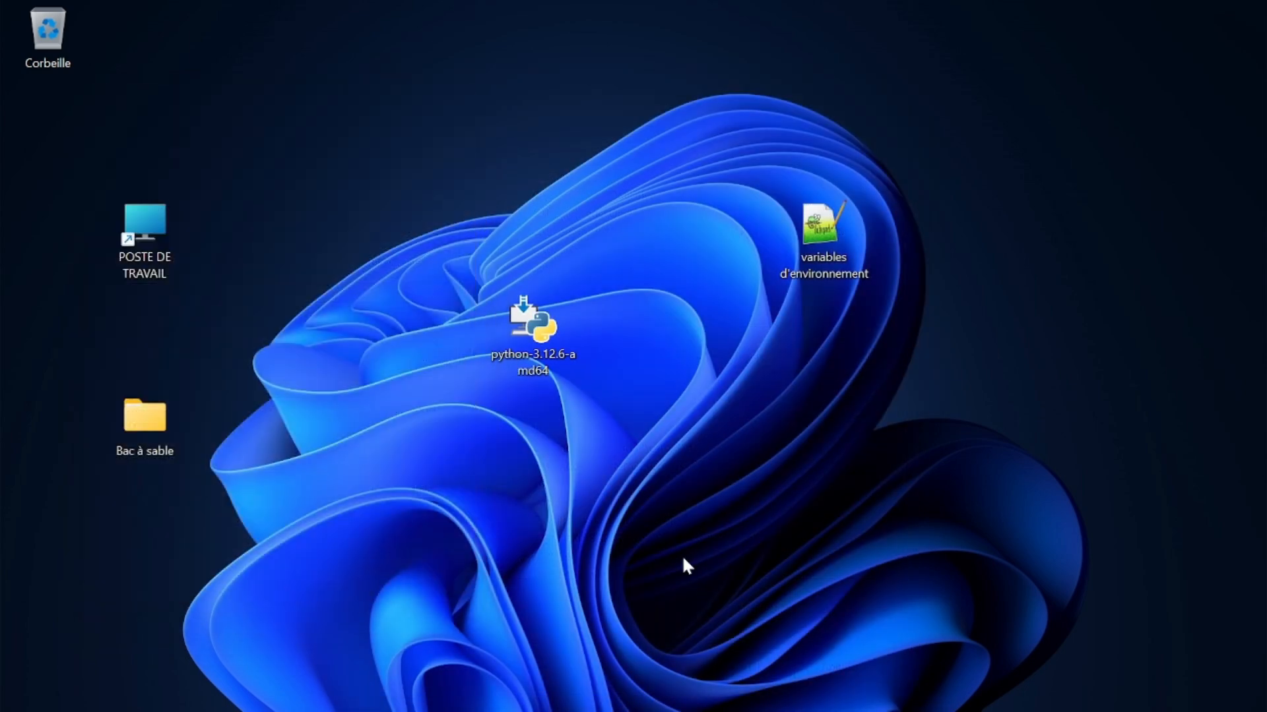